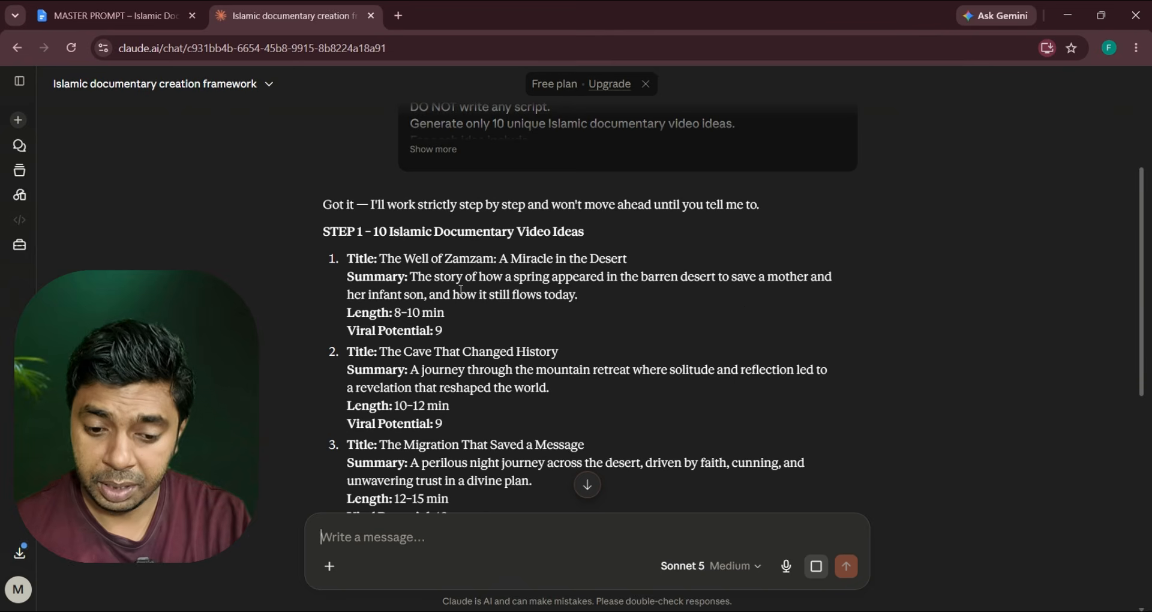
Step: Review the ten documentary ideas and send "Title: The Well of Zamzam: A Miracle in the Desert" as the chosen topic
scroll(561, 306, "down", 2)
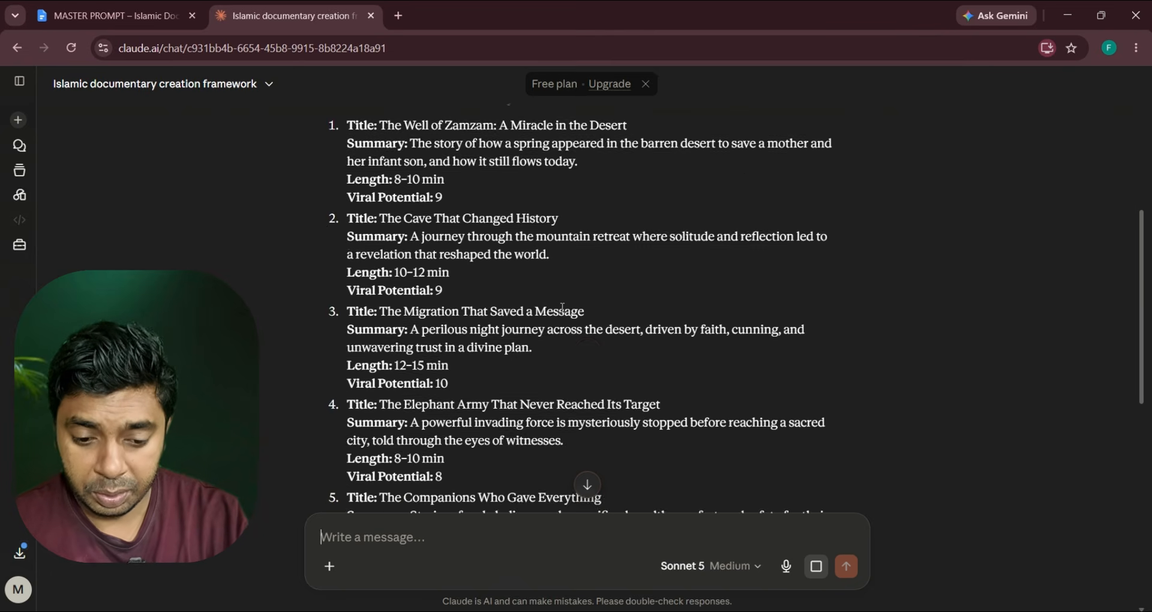
scroll(562, 307, "down", 10)
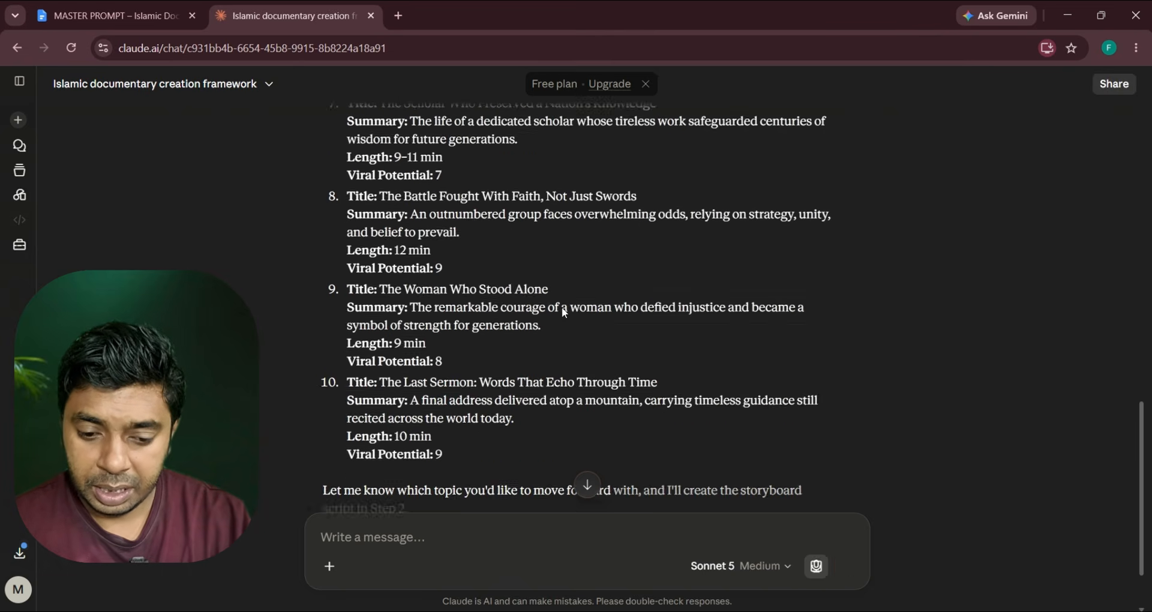
scroll(595, 334, "up", 12)
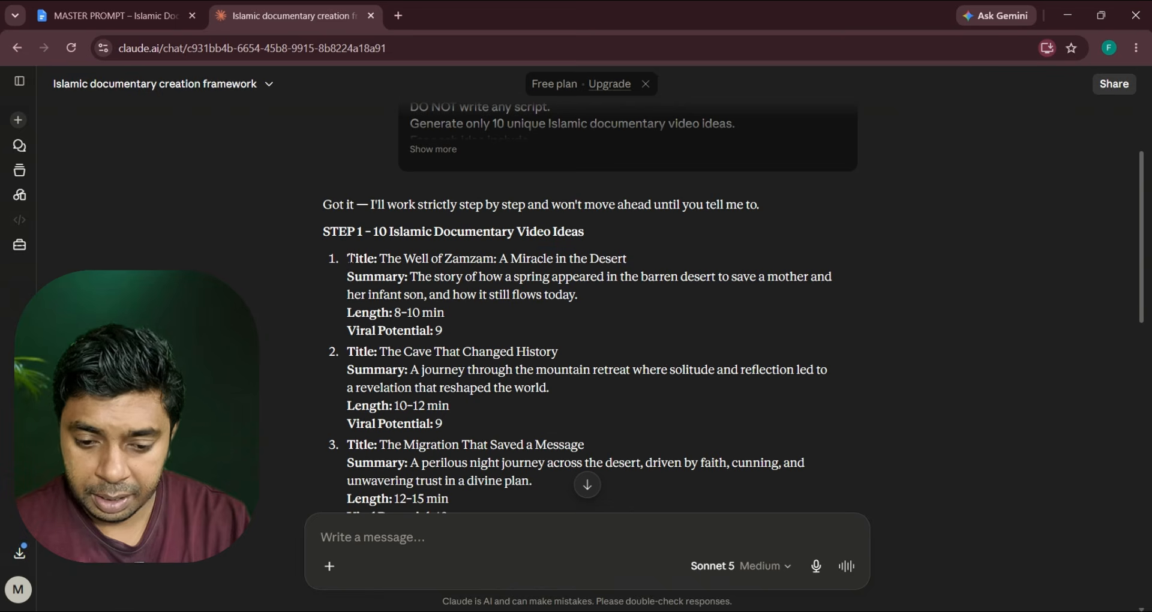
left_click_drag(348, 258, 648, 257)
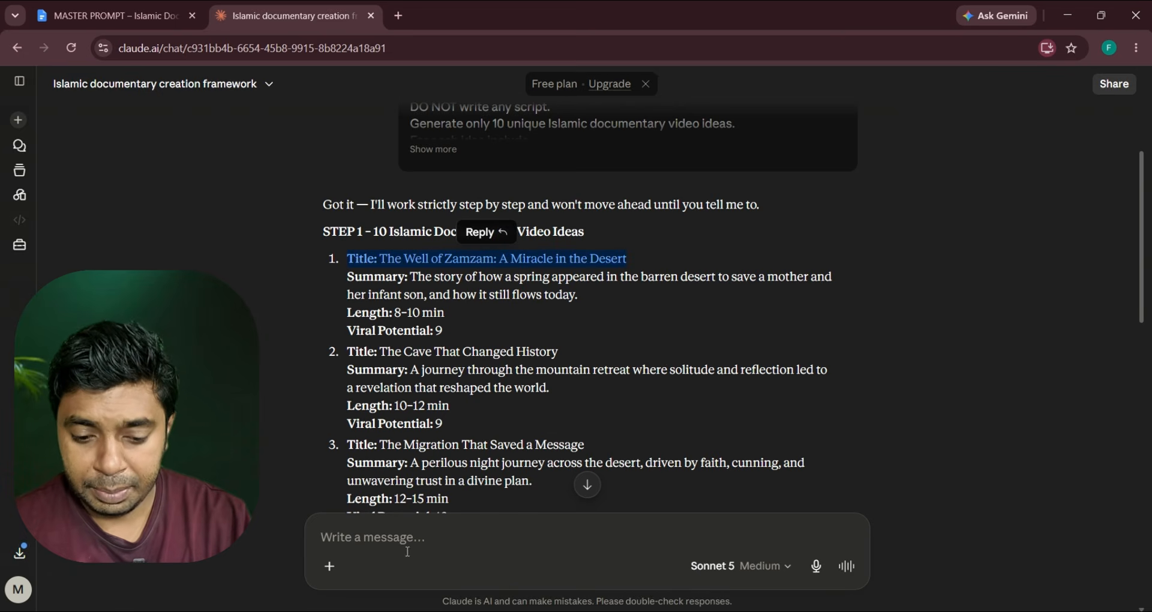
key("ctrl+c")
key("ctrl+v")
left_click(846, 566)
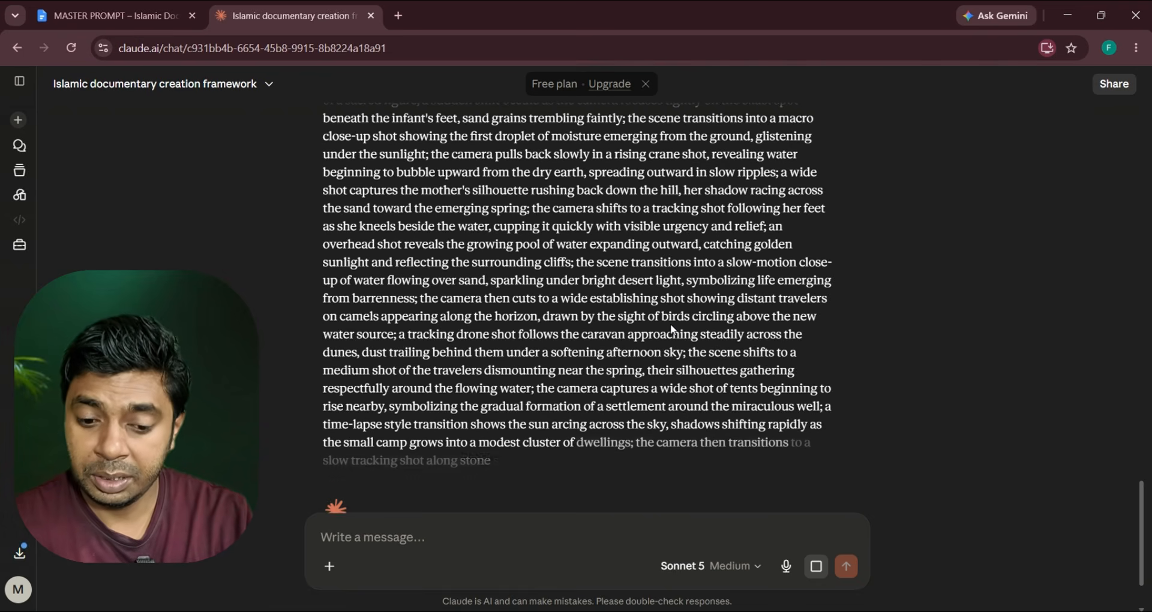
Step: Copy the full Step 2 storyboard script text, from the opening drone shot through the closing sentence
scroll(671, 329, "up", 10)
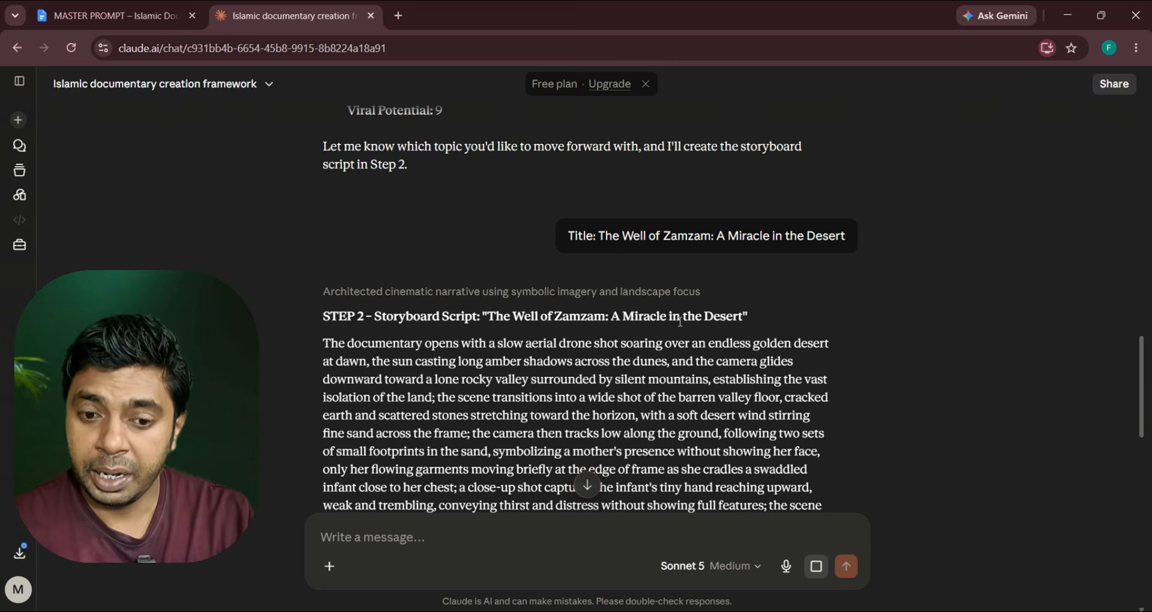
scroll(680, 322, "down", 15)
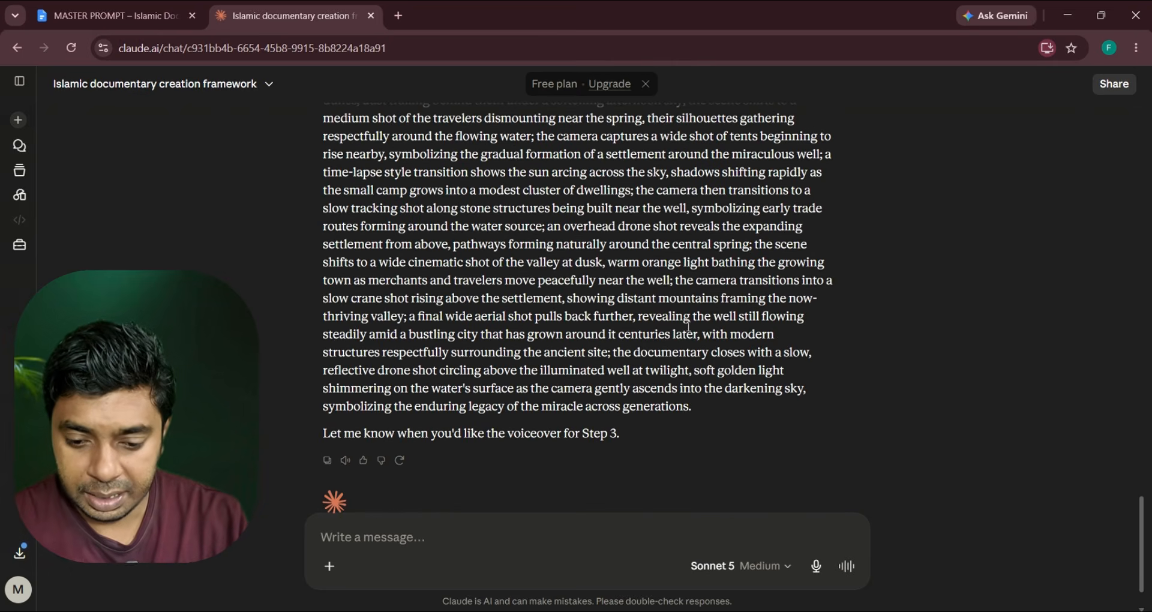
scroll(684, 354, "up", 15)
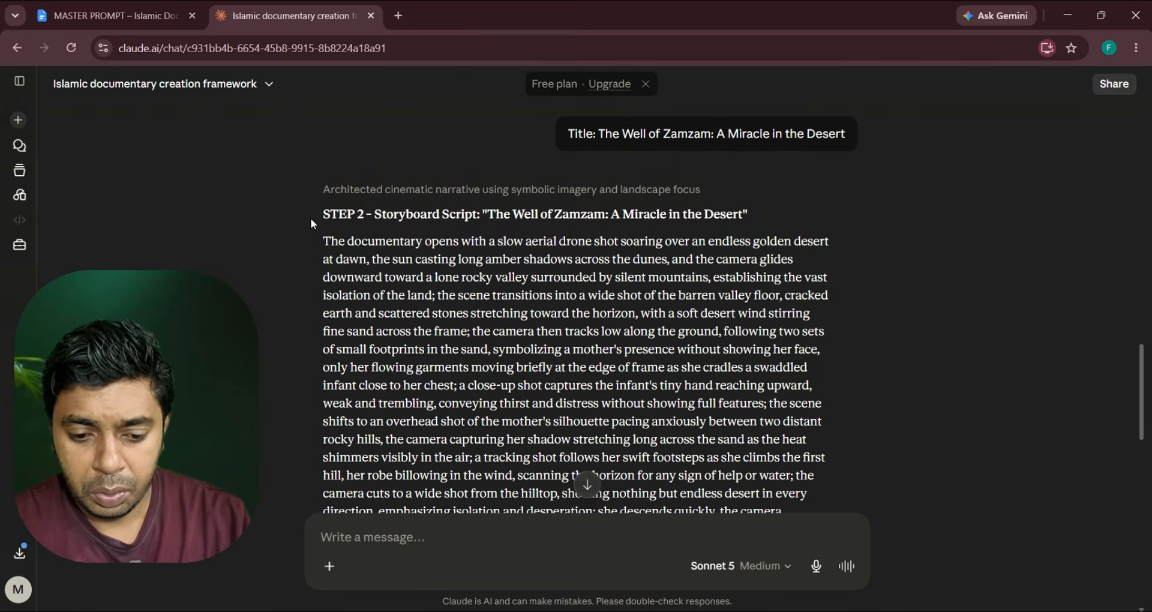
left_click_drag(318, 250, 767, 491)
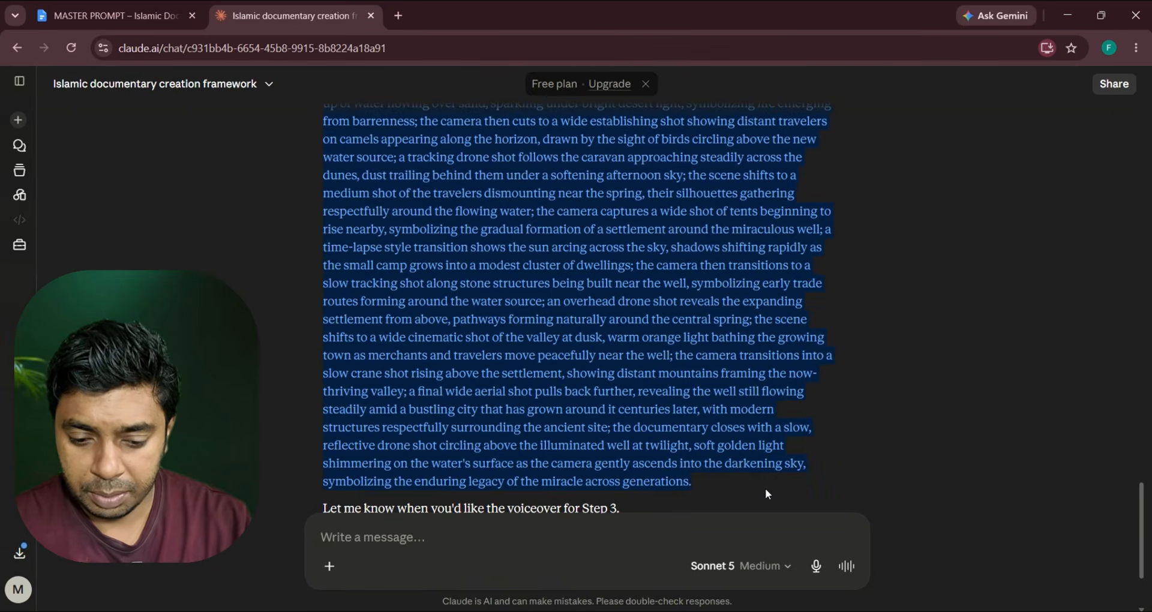
scroll(765, 489, "up", 10)
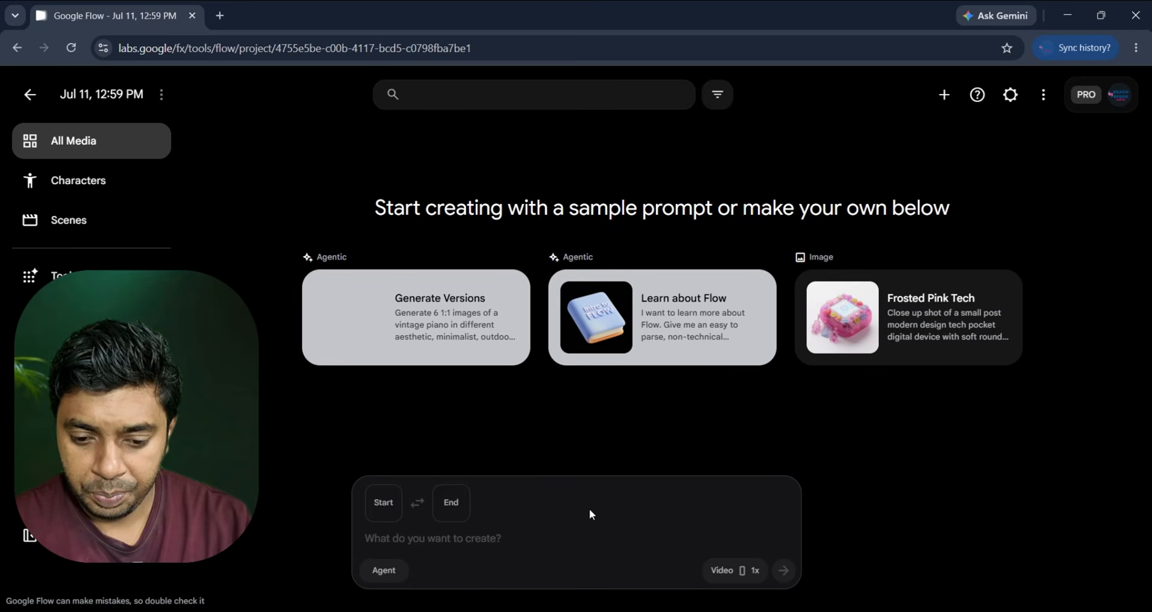
Step: In Google Flow, turn on Agent mode and submit the copied storyboard script as the prompt
left_click(385, 570)
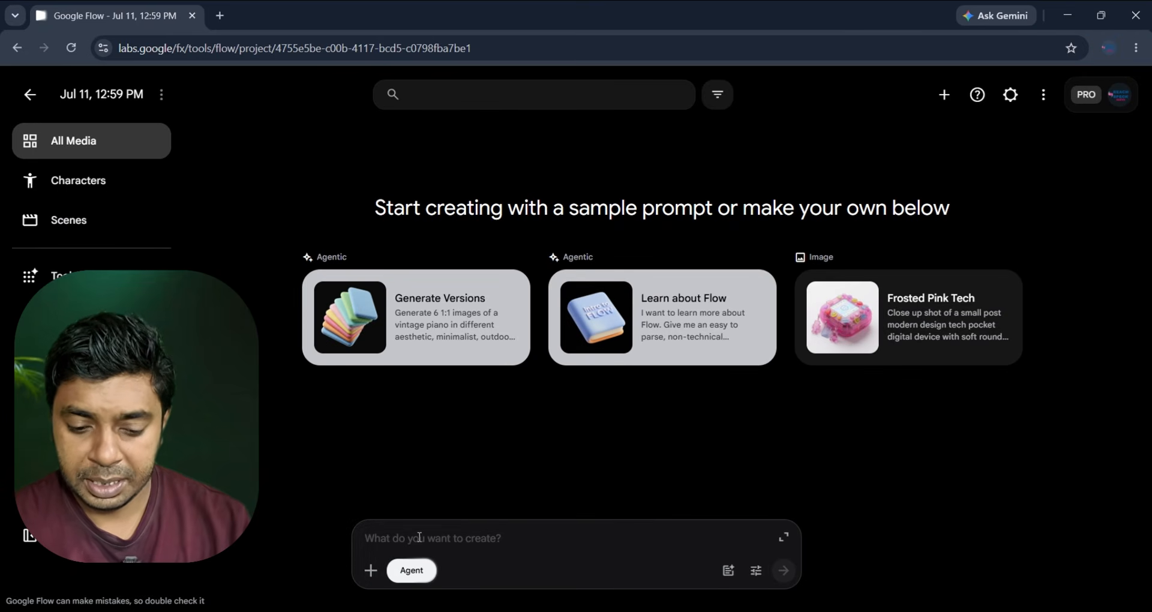
key("ctrl+v")
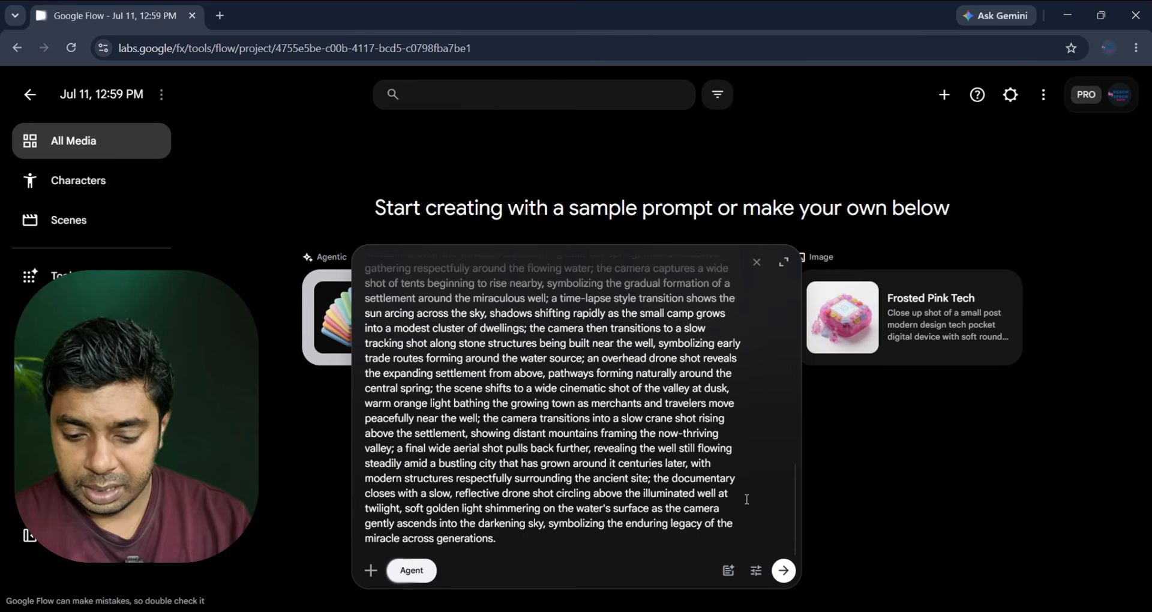
scroll(582, 413, "up", 15)
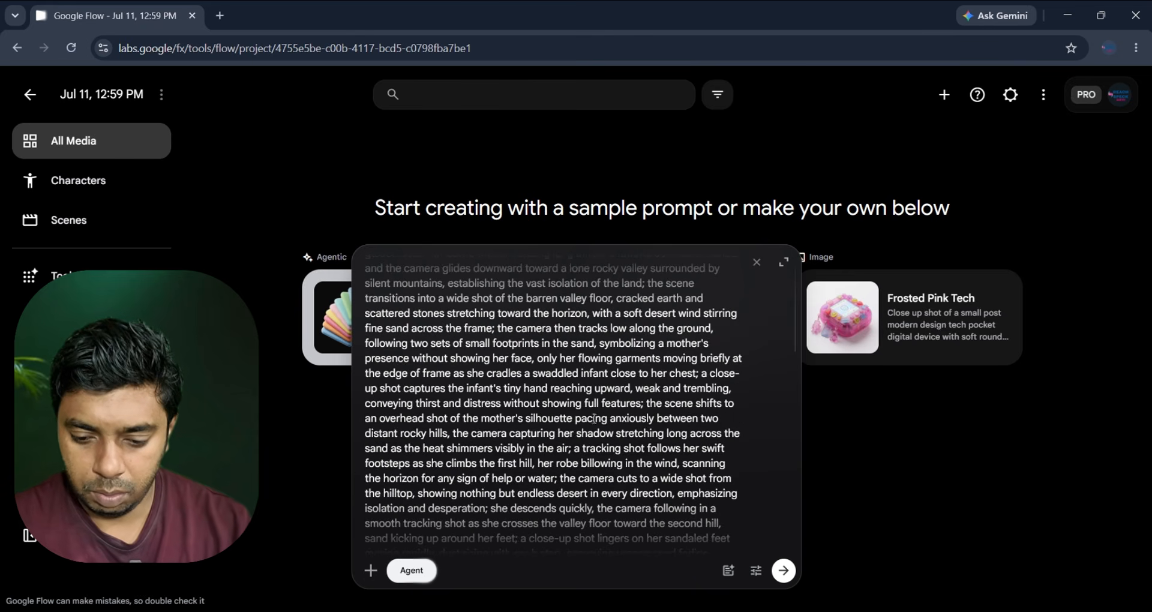
left_click(791, 571)
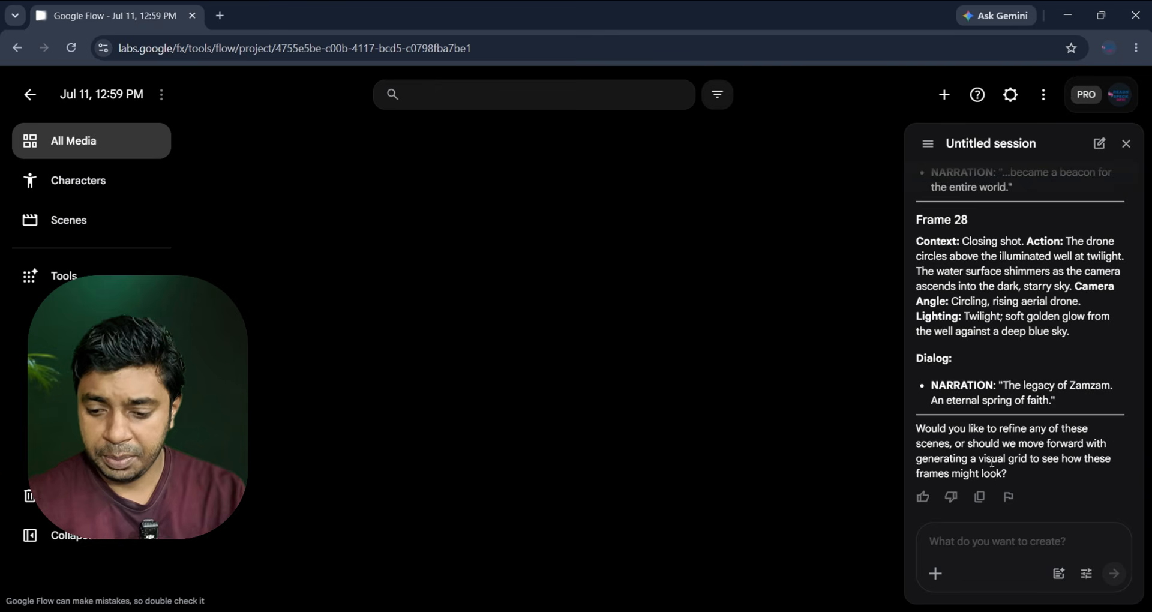
Step: Copy "visual grid" from the agent's closing question and send it as the reply to generate the storyboard grid
left_click_drag(978, 460, 1026, 461)
left_click(972, 607)
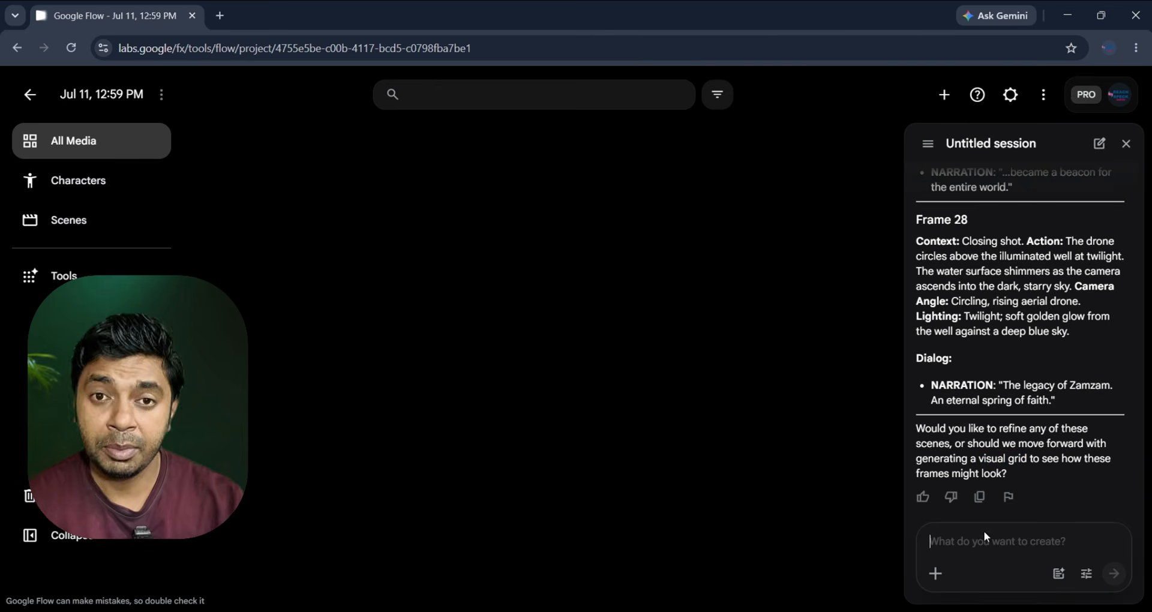
key("ctrl+v")
left_click(1121, 580)
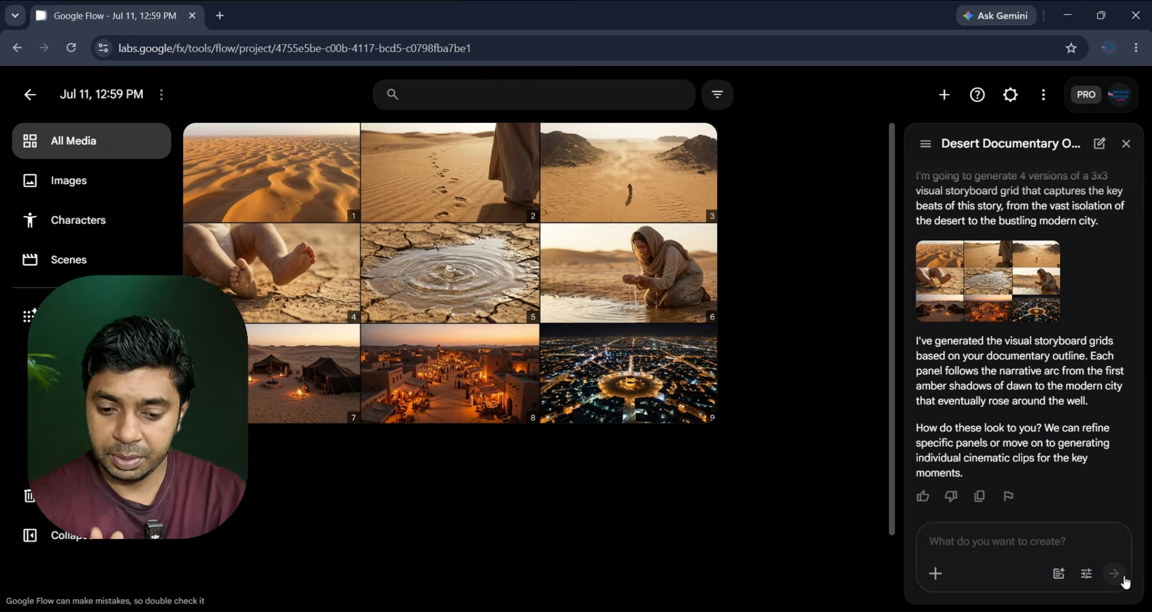
Step: Ask the agent for "clips" and approve the generation of the four cinematic videos
type("clips")
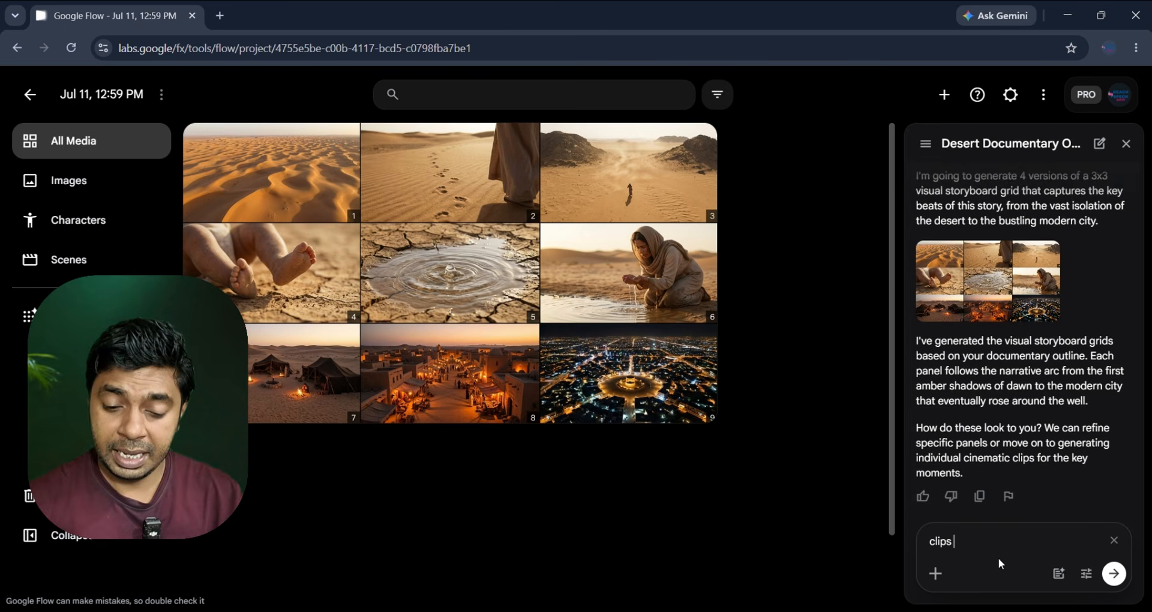
key("Return")
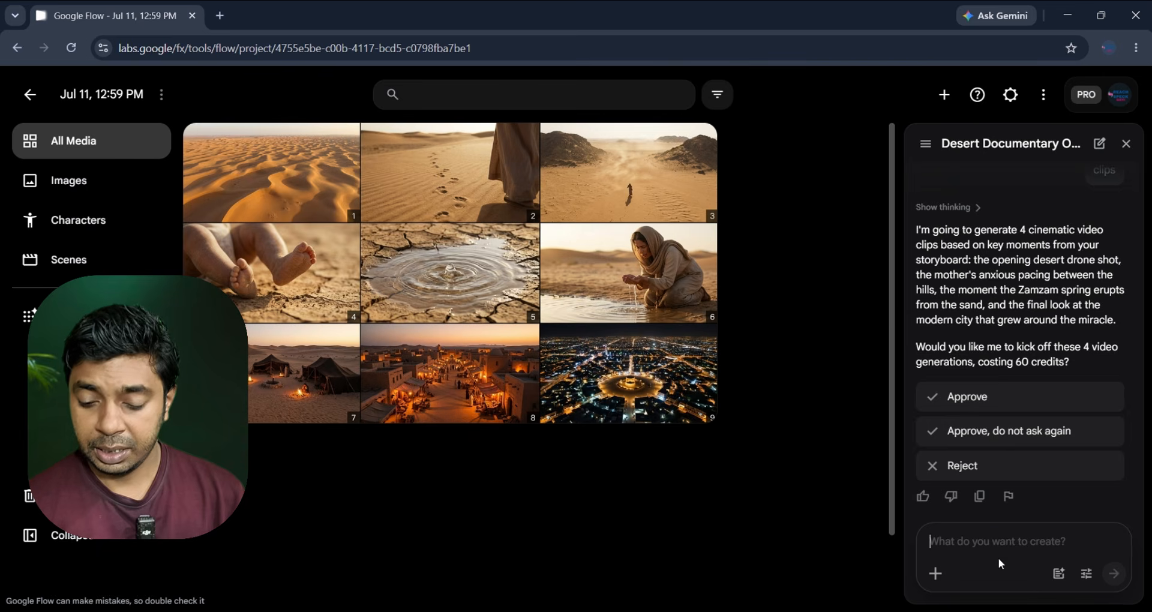
left_click(984, 387)
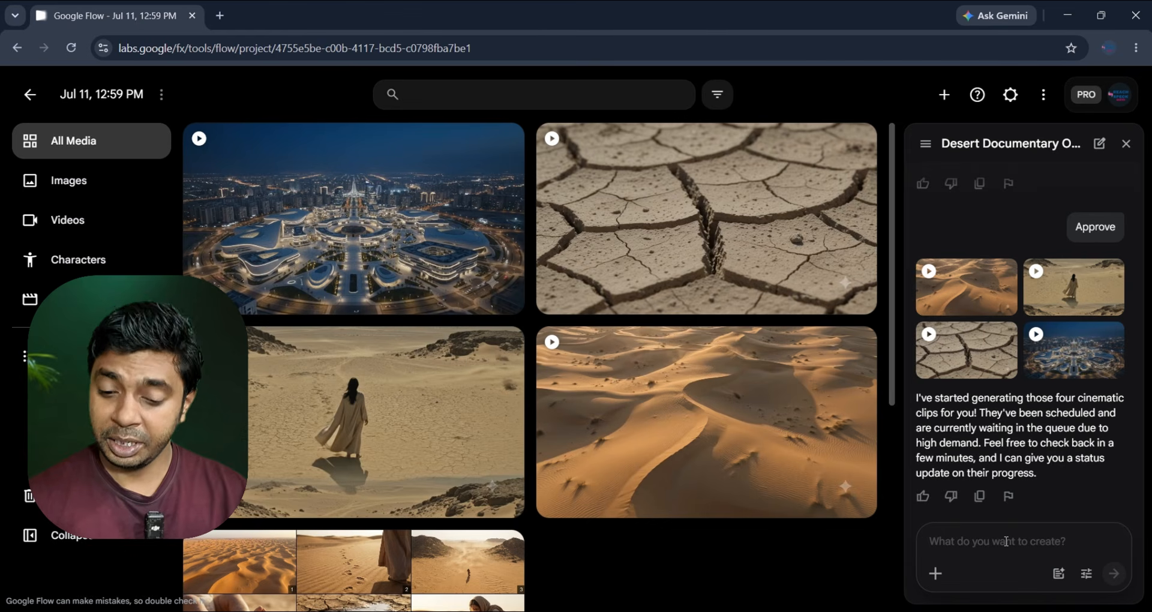
Step: Request the following batch of clips by sending "next", and agree to the agent's plan with "ok"
type("nex")
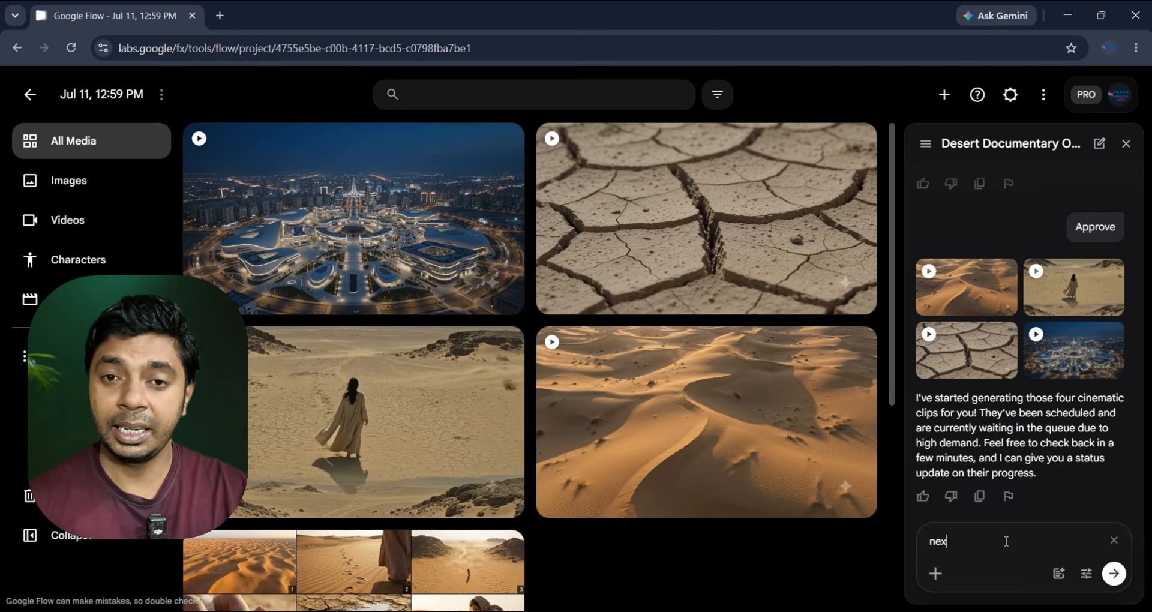
type("t")
key("Return")
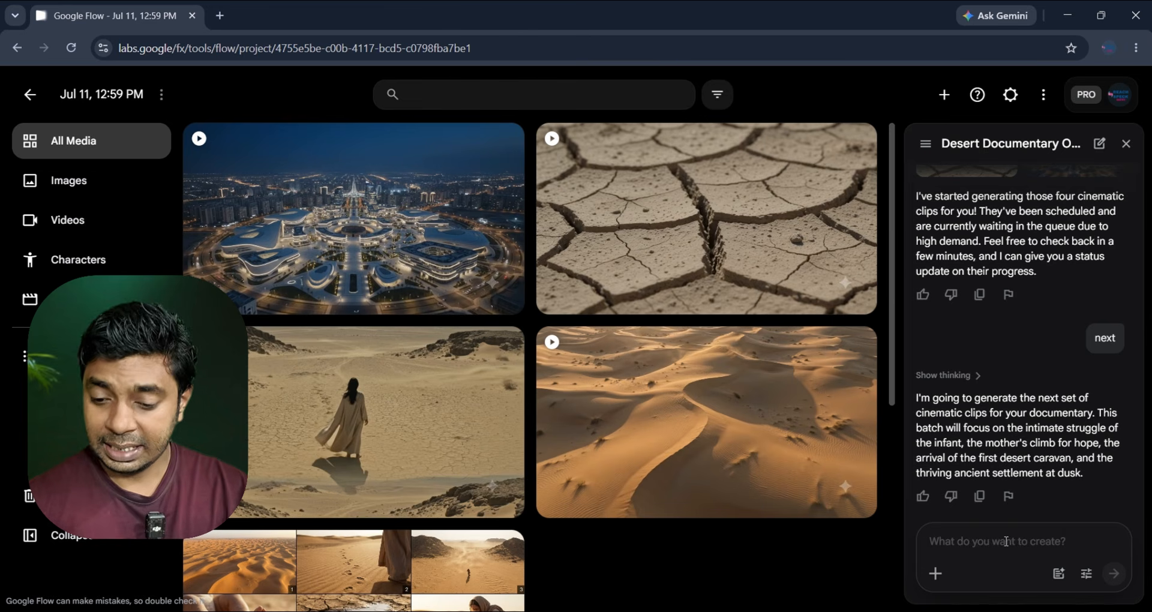
type("ok")
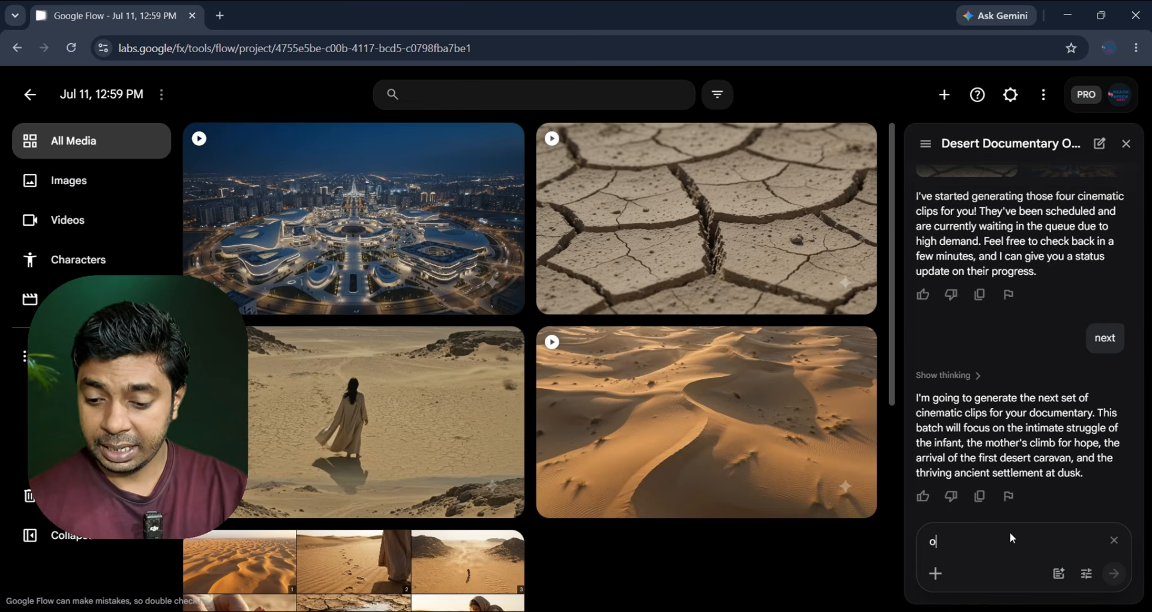
key("Return")
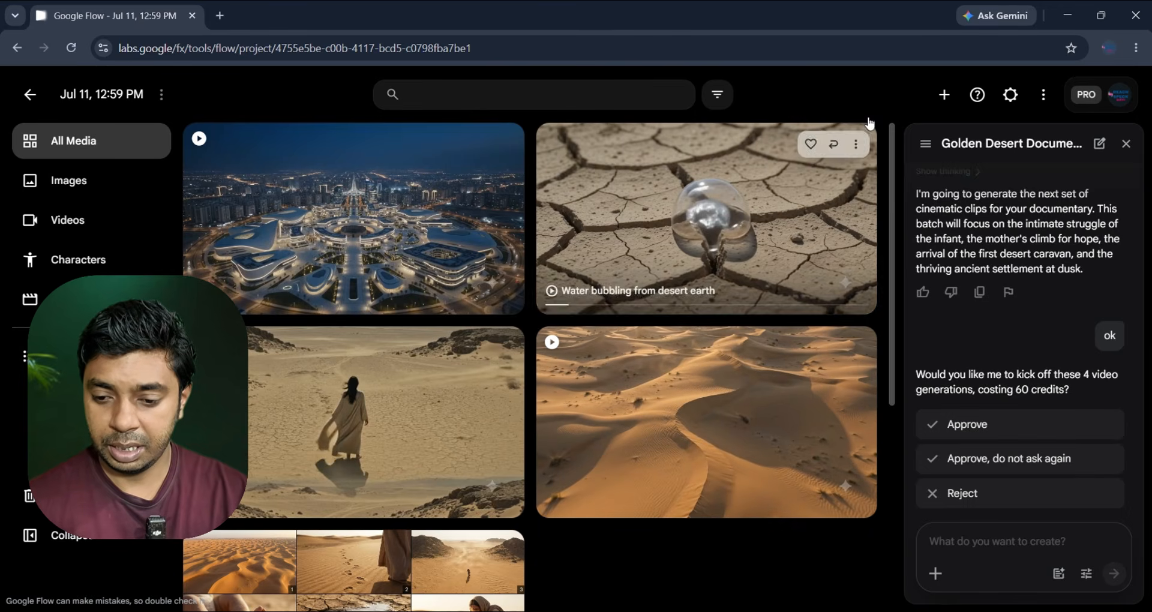
Step: Download the whole Flow project with its generated media
left_click(1043, 95)
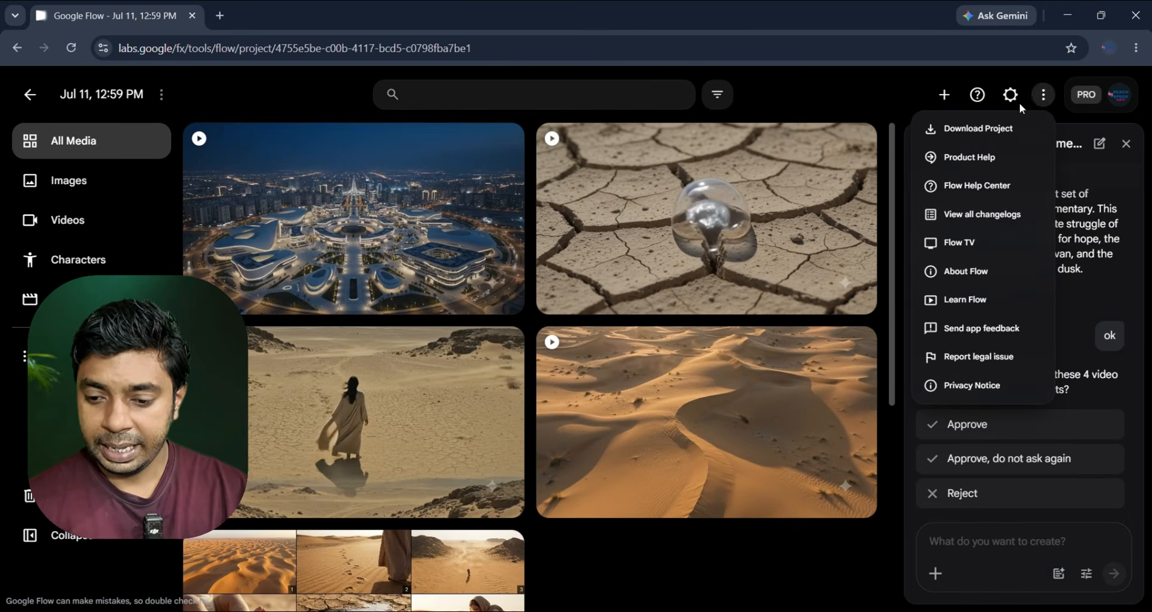
left_click(968, 131)
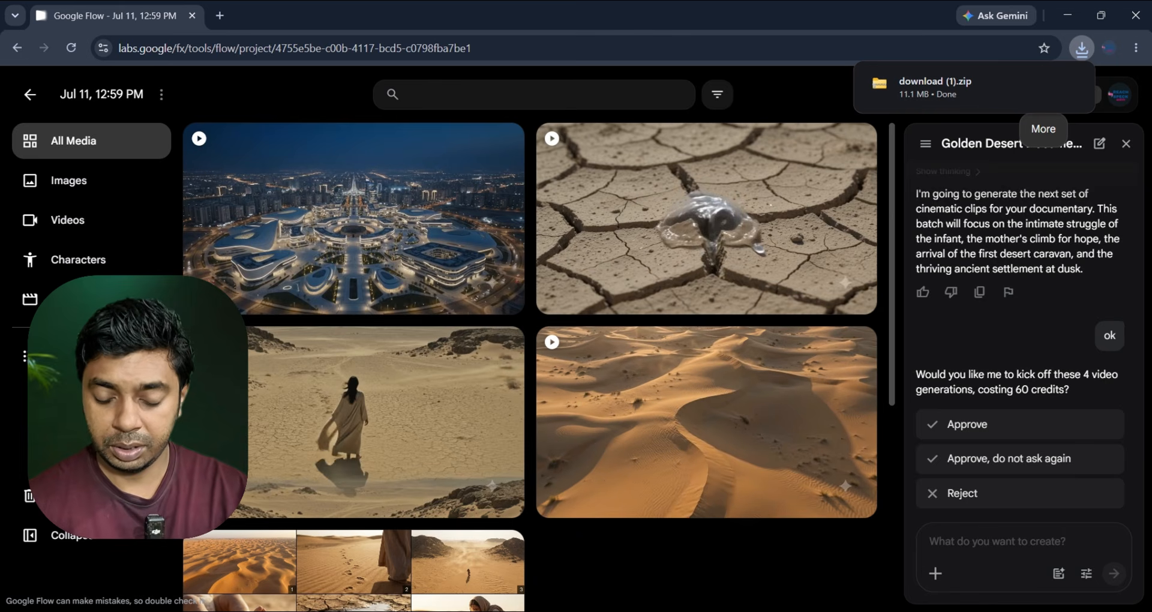
Step: Switch back to the Claude chat and request the Step 3 narration with the message "voiceover in bangla"
key("alt+Tab")
scroll(449, 272, "down", 15)
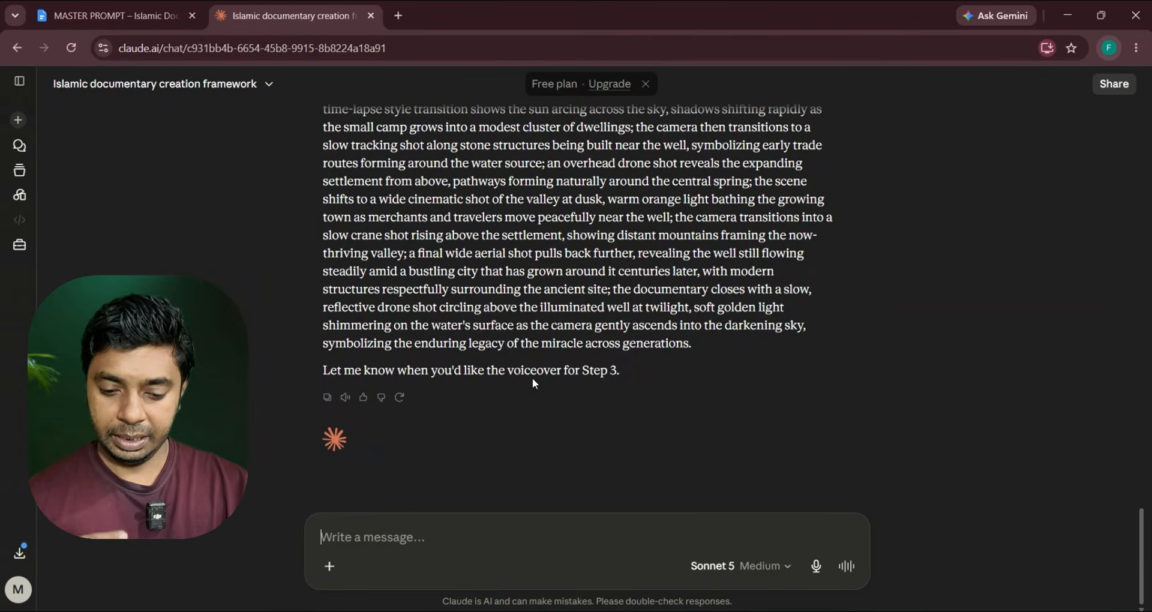
type("voiceover in bangla")
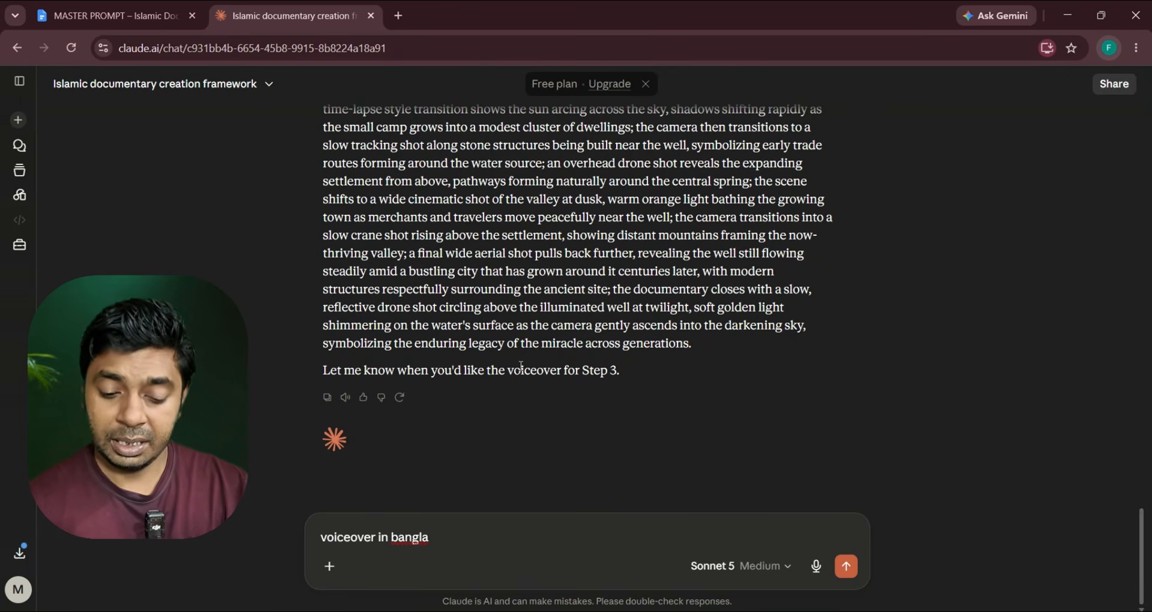
key("Return")
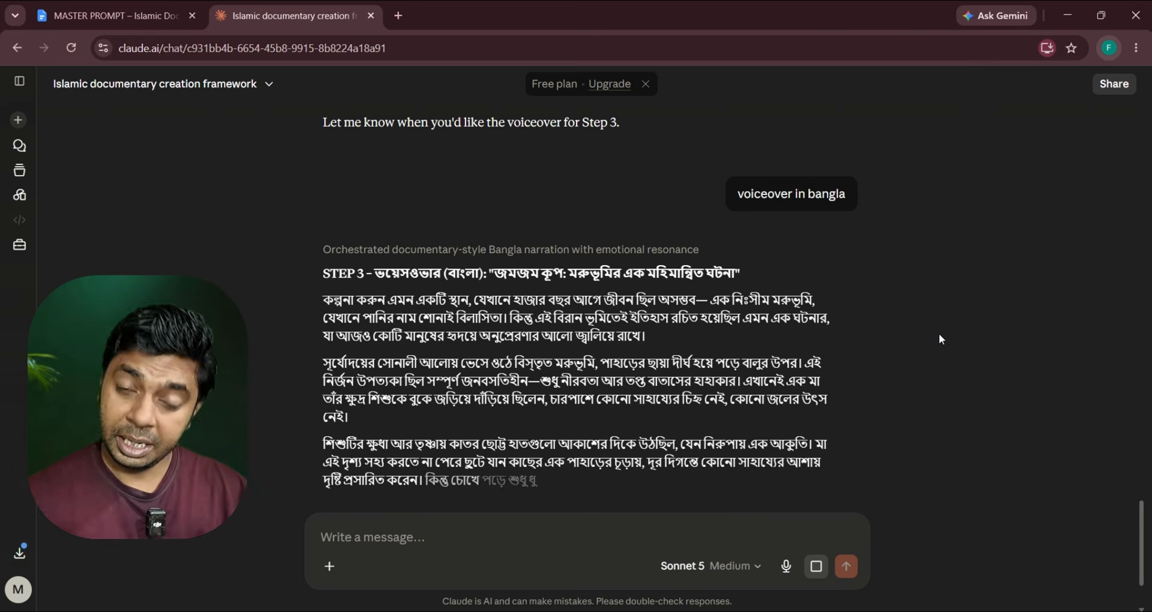
Step: Review the generated Bangla voiceover script and copy its text from the first paragraph onward
scroll(744, 337, "down", 2)
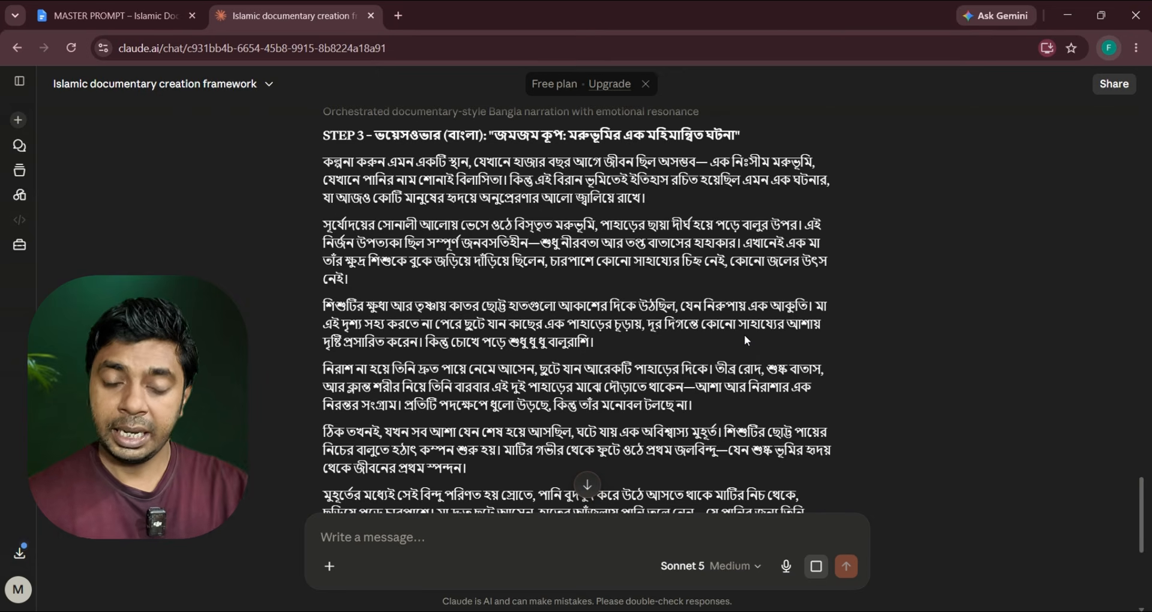
scroll(329, 171, "down", 7)
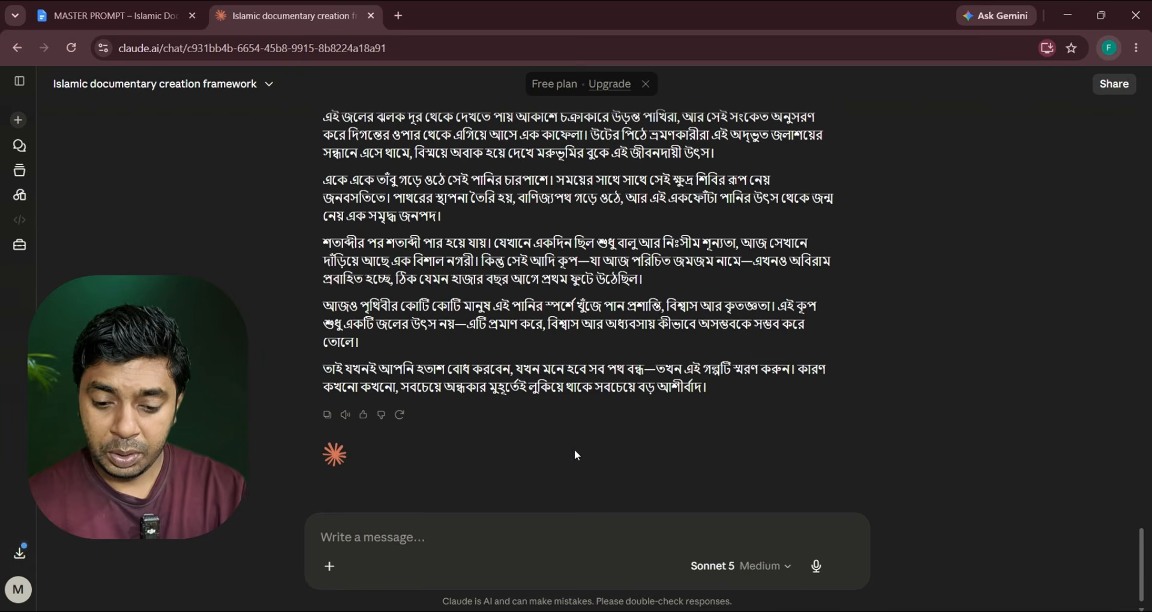
scroll(579, 445, "up", 15)
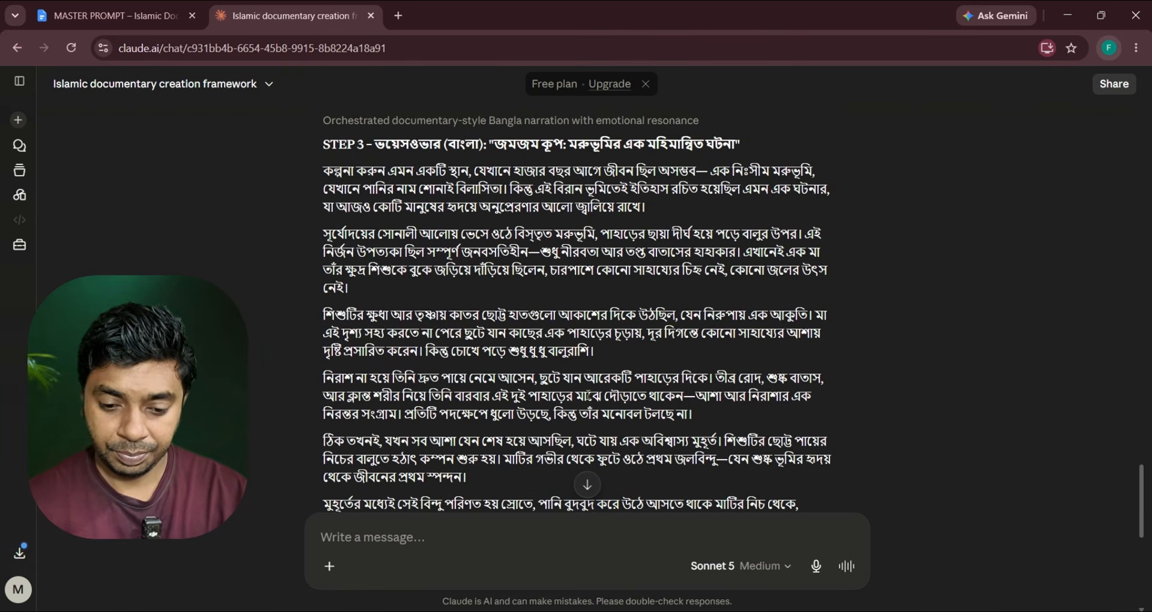
left_click_drag(324, 169, 597, 361)
key("ctrl+c")
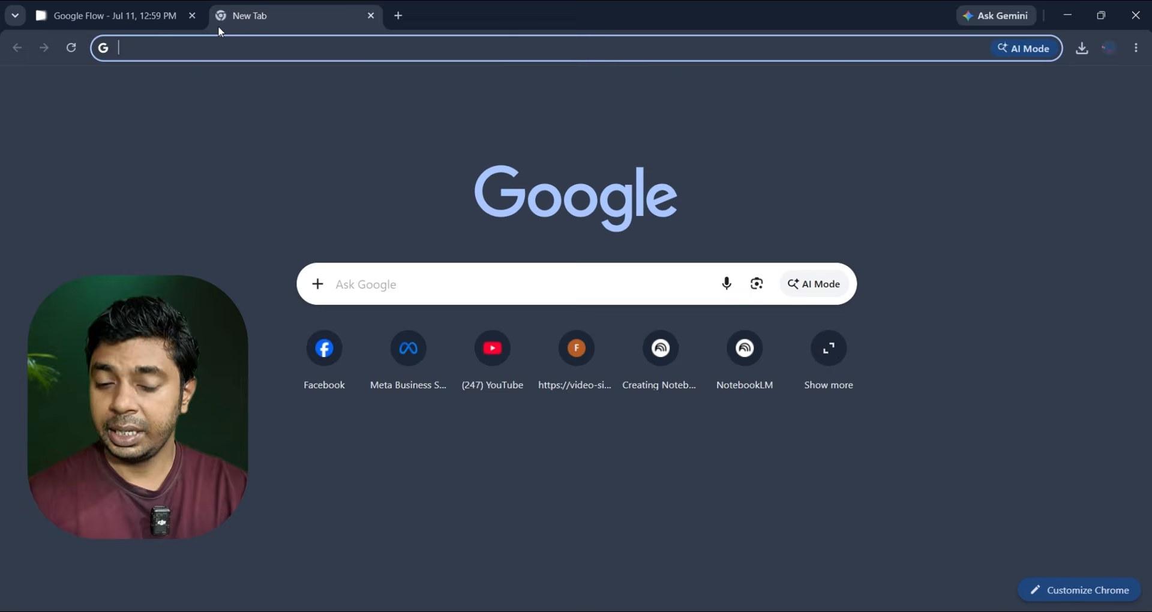
Step: Search the web for "google ai studio voice generator" and open Google AI Studio's speech generation page
type("google a")
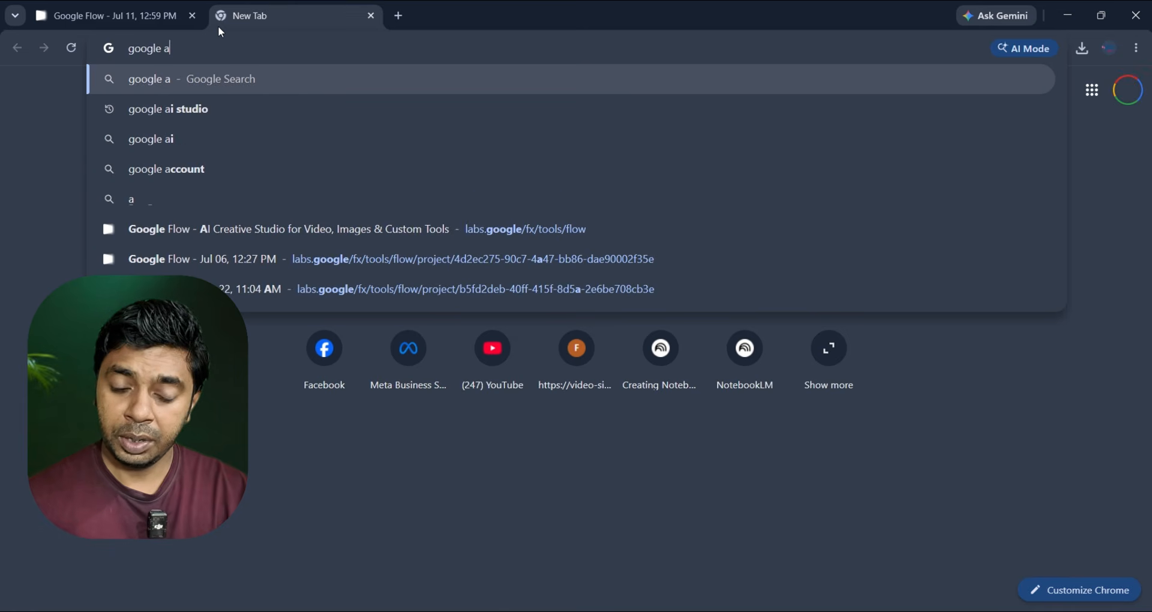
type("i a")
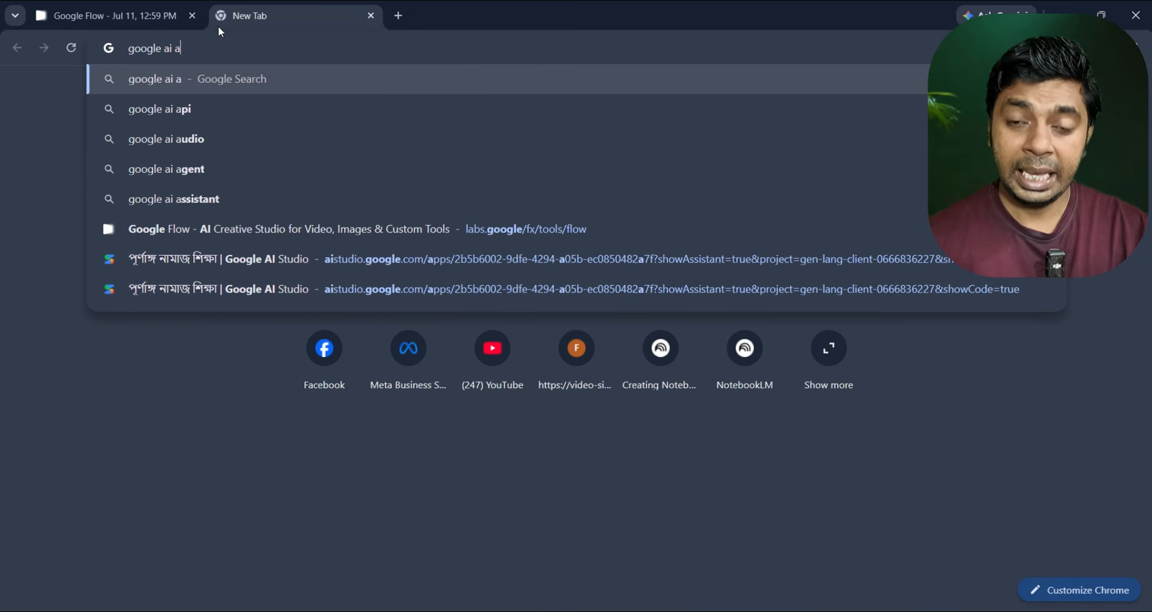
key("BackSpace")
type("d")
key("BackSpace")
type("s")
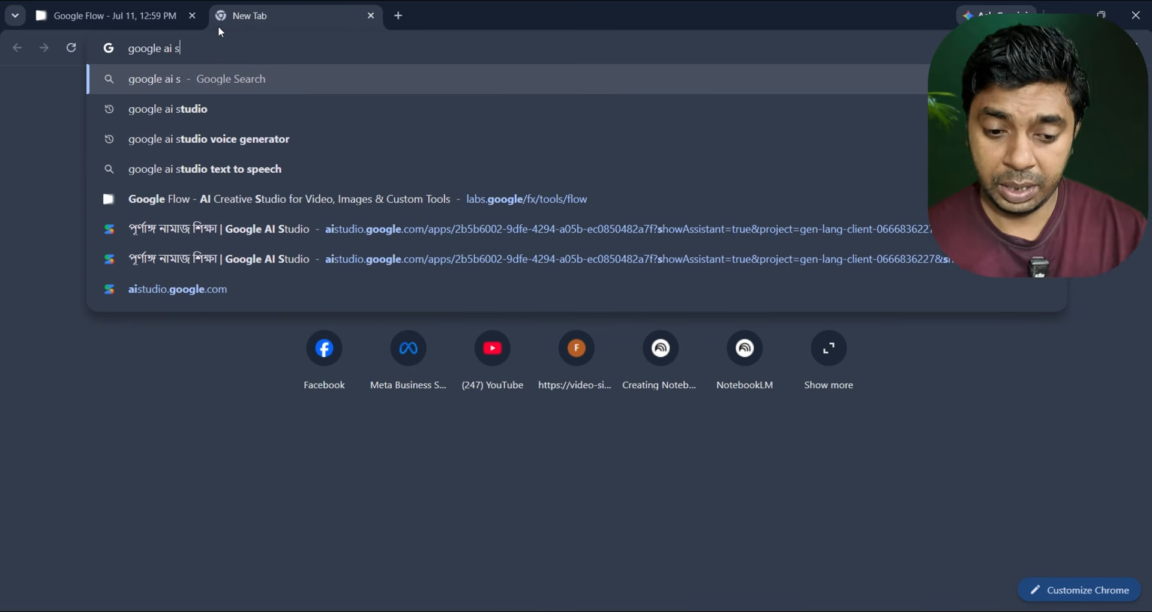
left_click(281, 144)
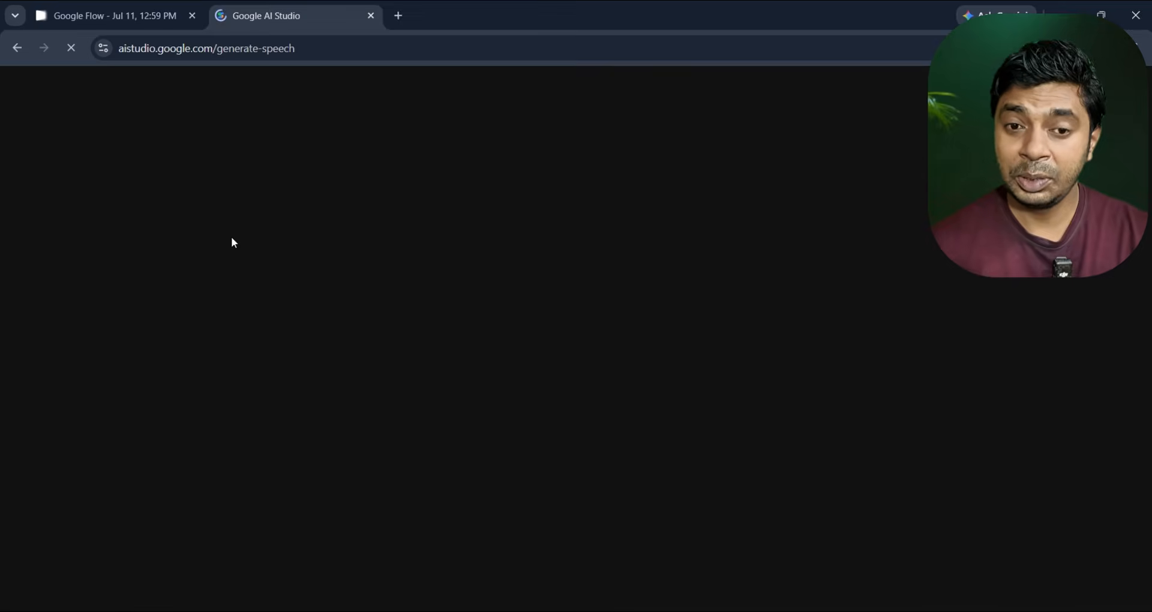
left_click(269, 483)
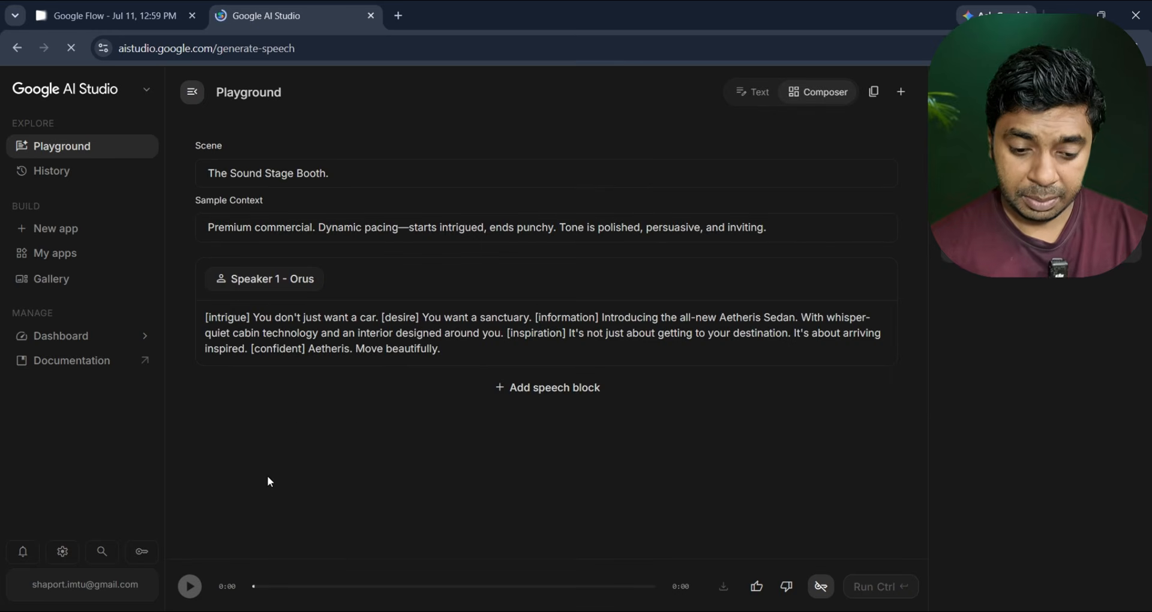
Step: Replace the sample speech text with the copied Bangla script, generate the voiceover and download the audio
triple_click(304, 326)
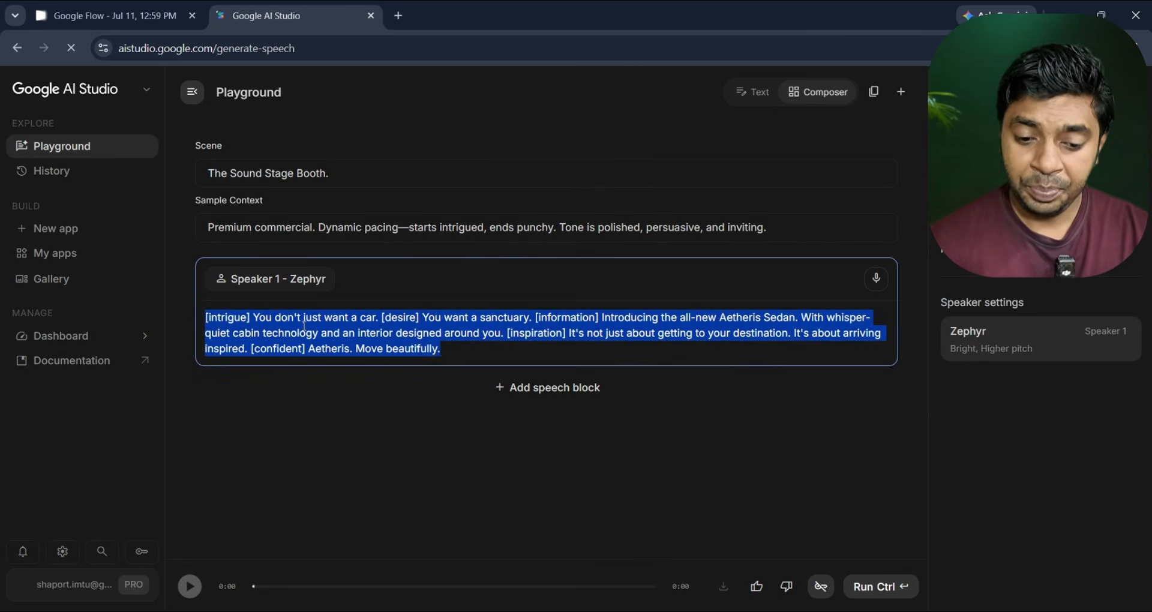
key("ctrl+v")
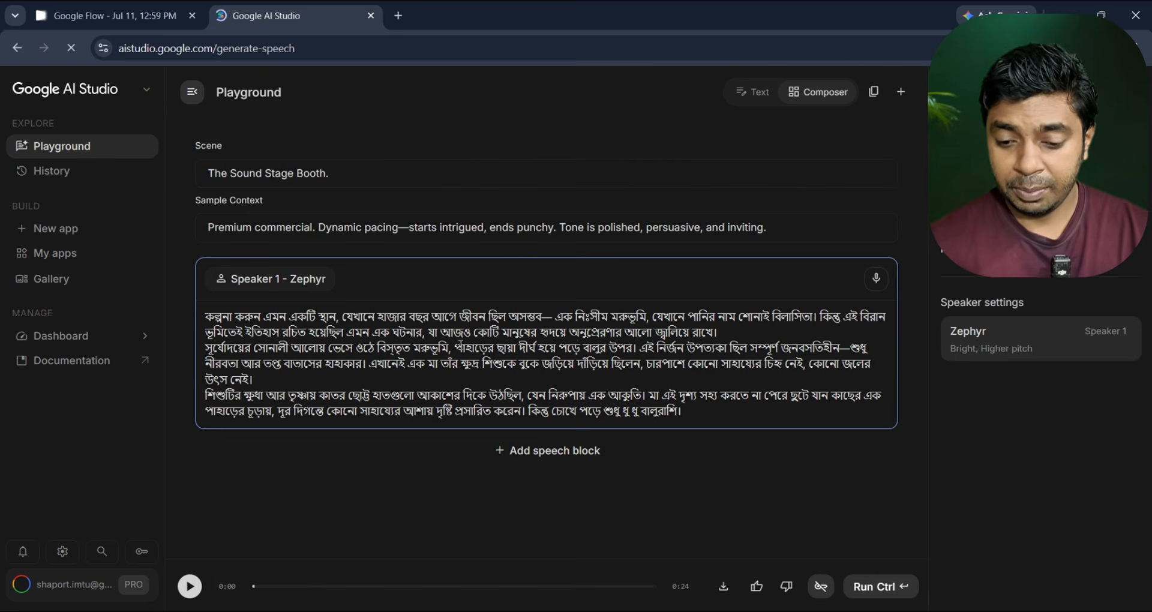
left_click(873, 589)
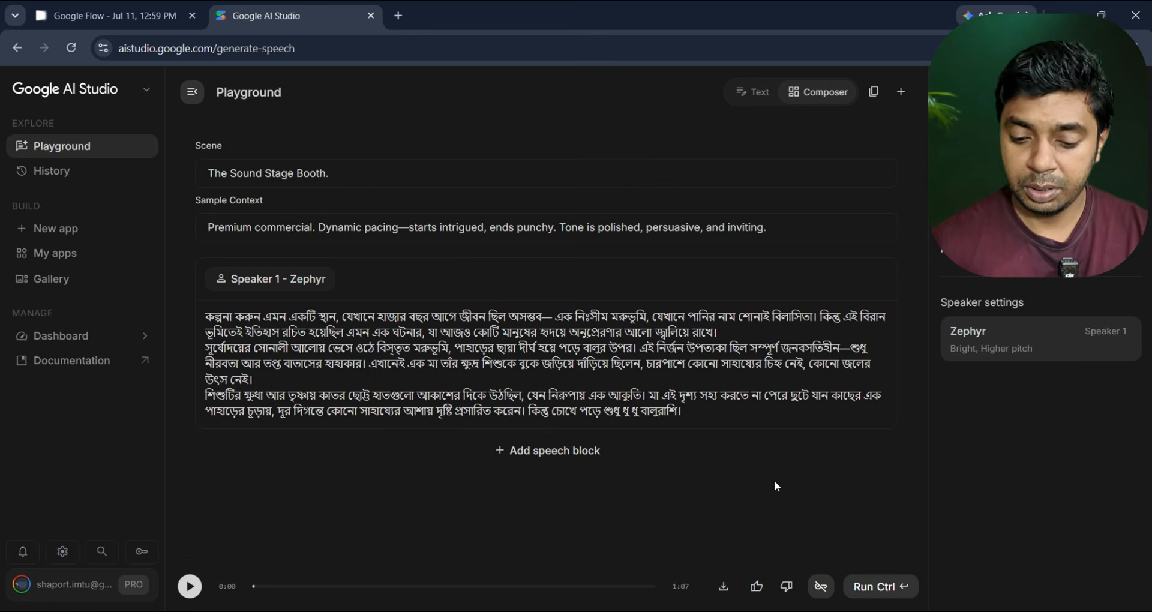
left_click(723, 587)
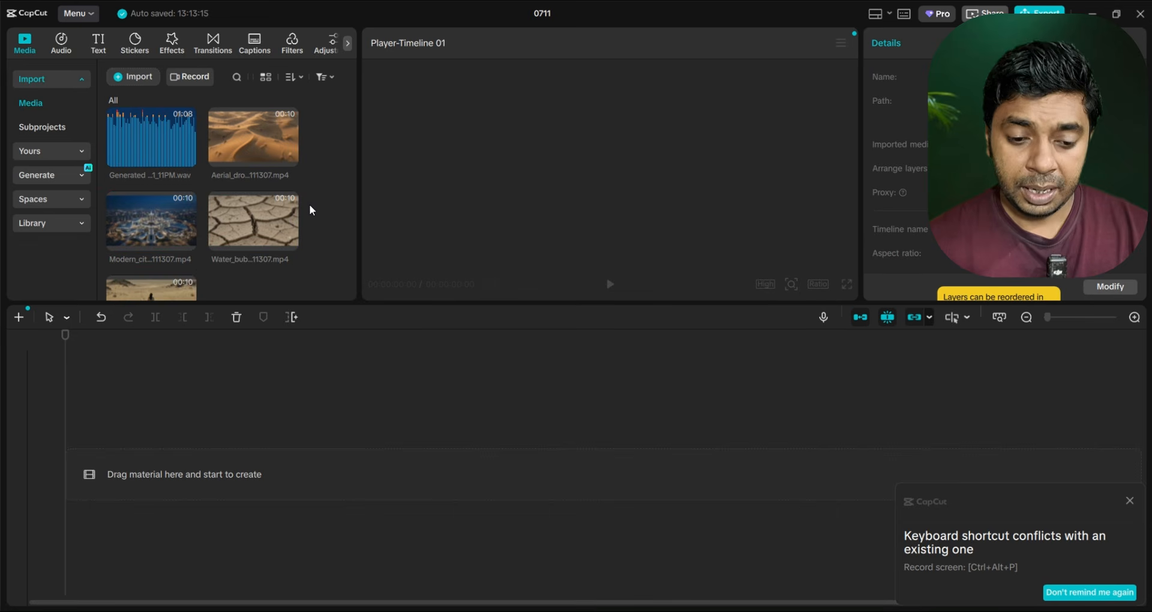
Step: Switch to CapCut and place the dunes, bubbling water, pacing woman and modern city clips one after another on the timeline
left_click_drag(219, 296, 174, 468)
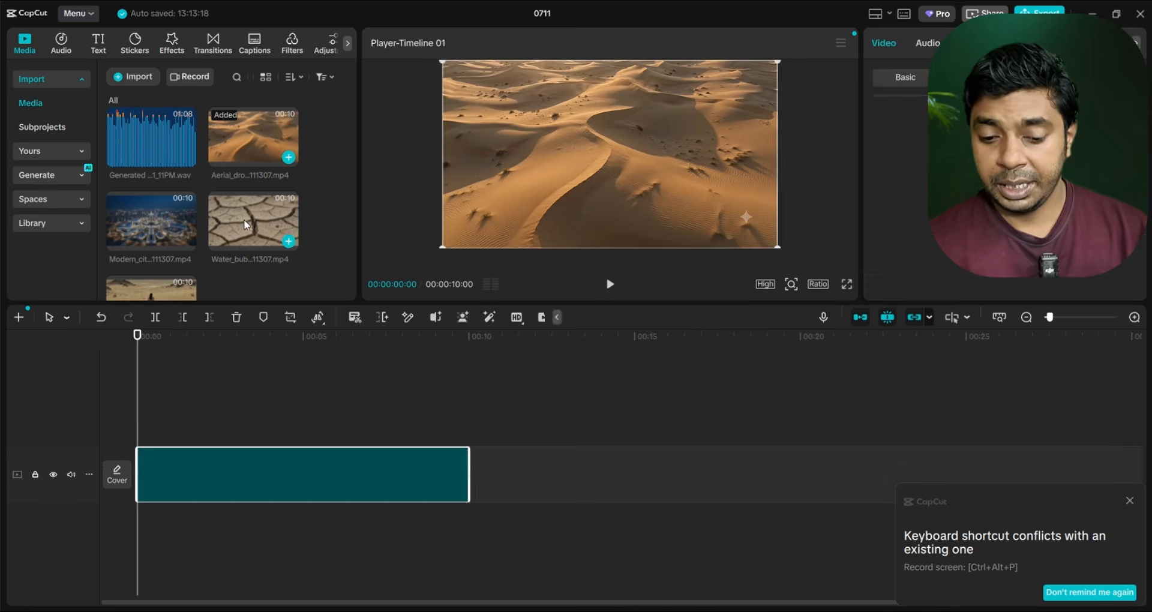
left_click_drag(253, 220, 511, 474)
left_click_drag(151, 288, 864, 481)
left_click_drag(161, 207, 1134, 474)
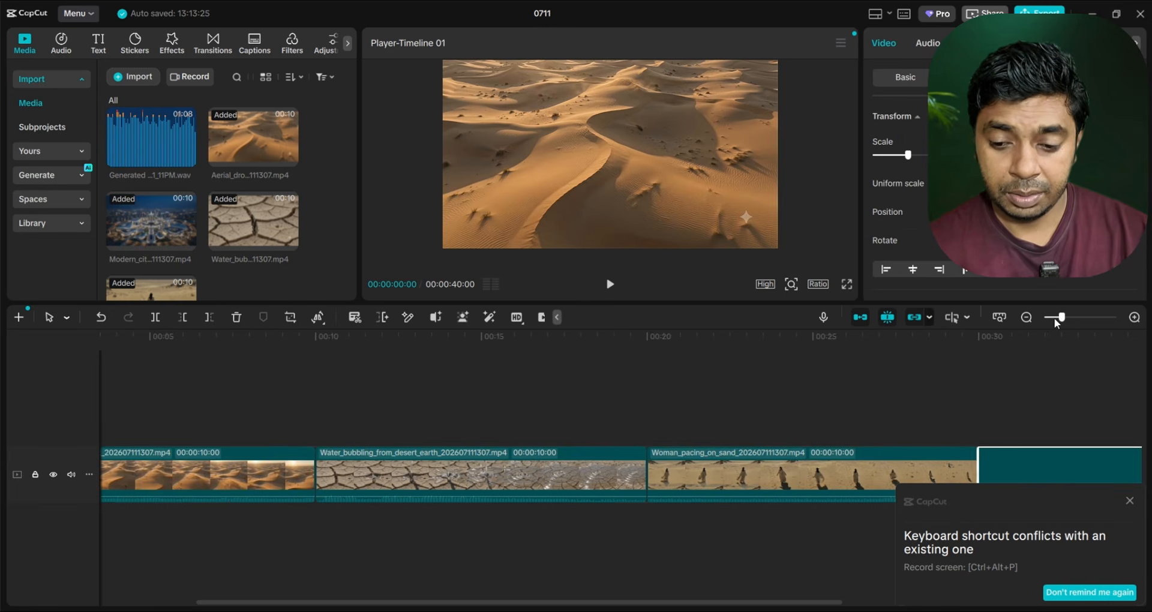
Step: Add the generated voiceover beneath the video clips from the timeline's start, and preview the edit
left_click(1054, 318)
left_click_drag(153, 141, 137, 539)
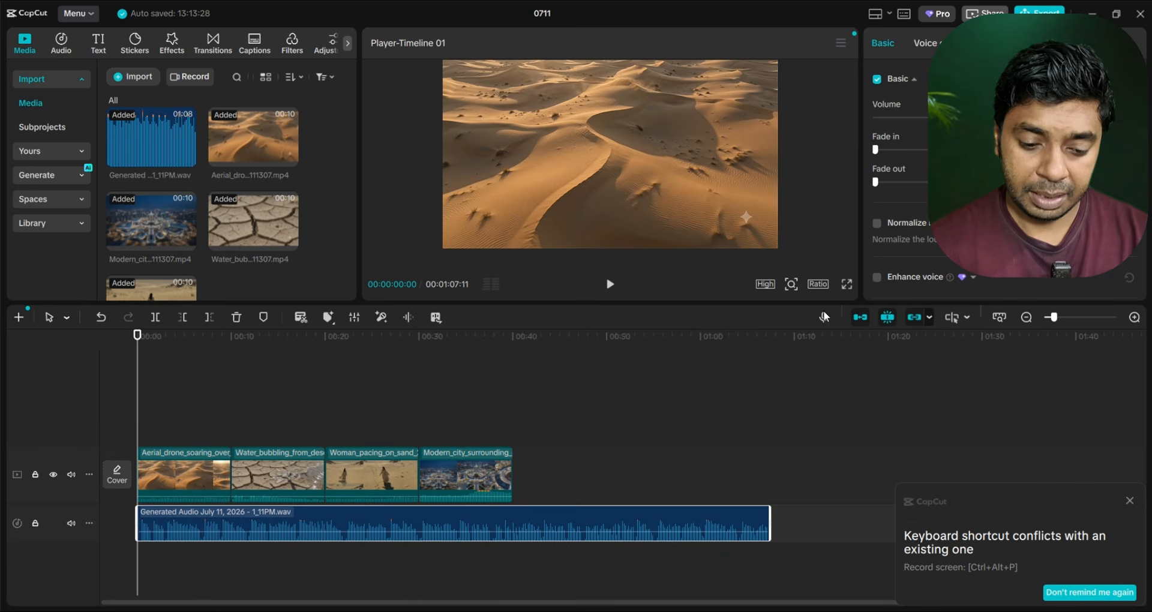
left_click(610, 284)
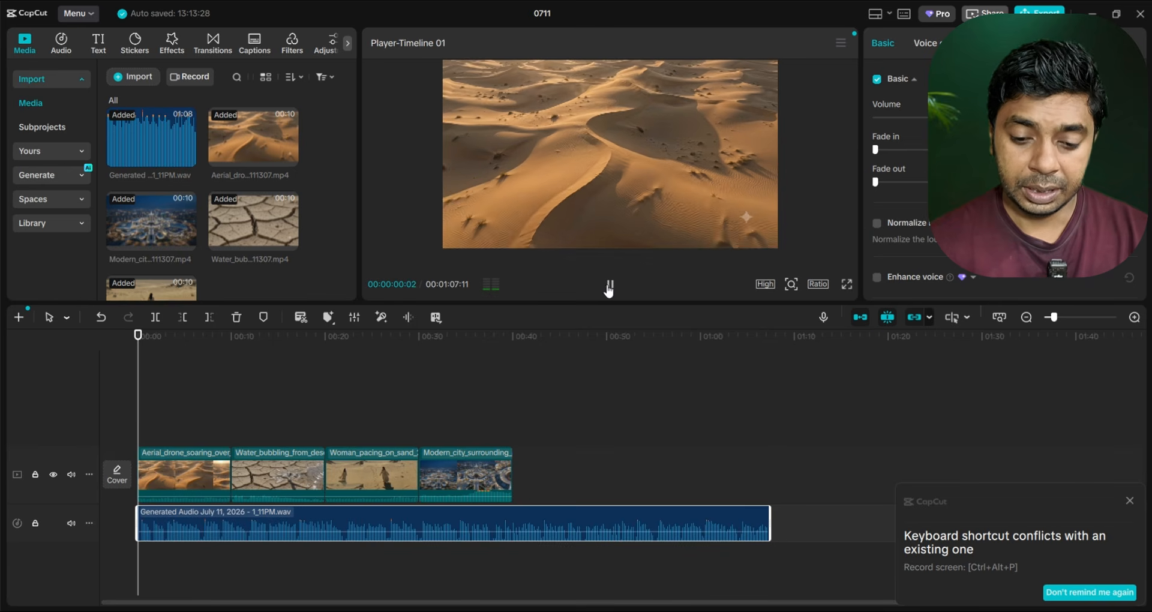
left_click(1130, 503)
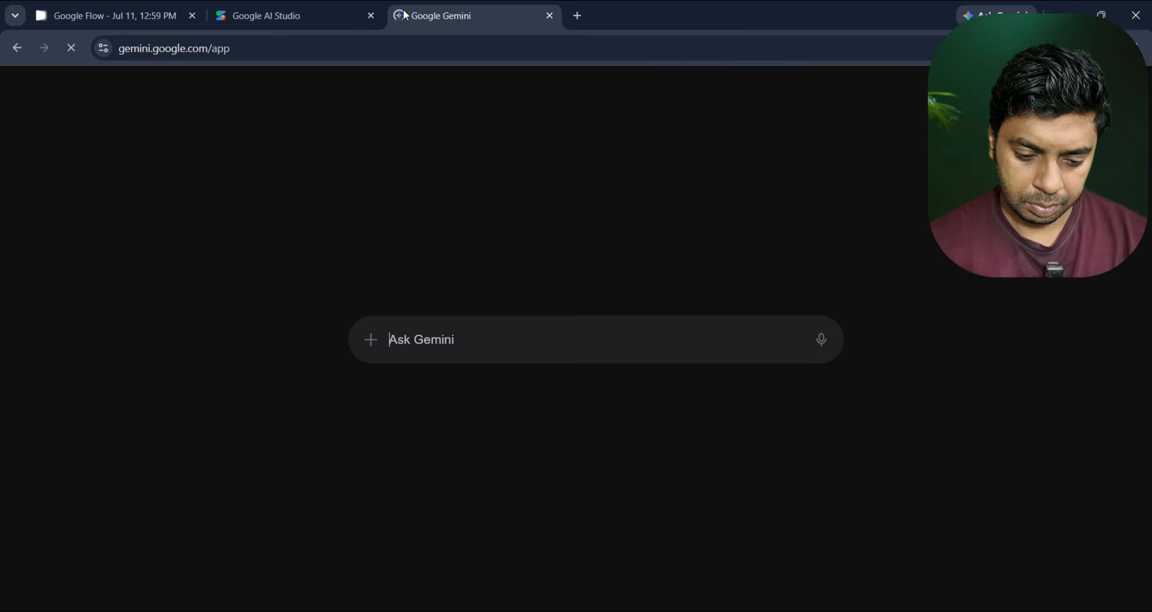
Step: Switch to Gemini and create music with the prompt "make islamic documentry video background sound without voice very soft sound"
type("make islamic documentry video ba")
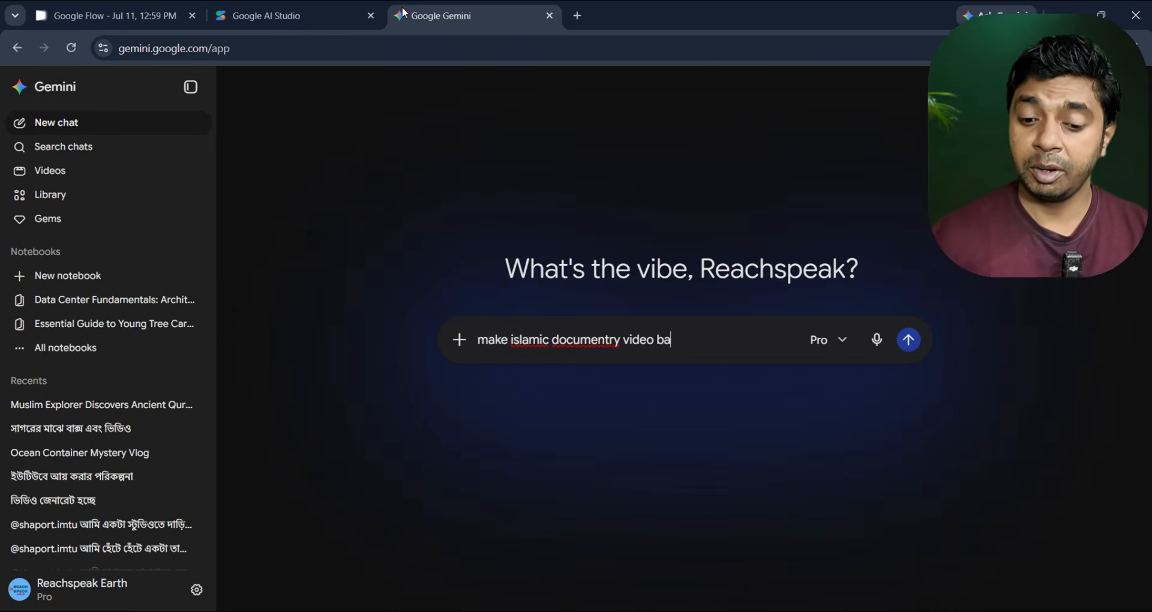
type("ckground sound without voice very ")
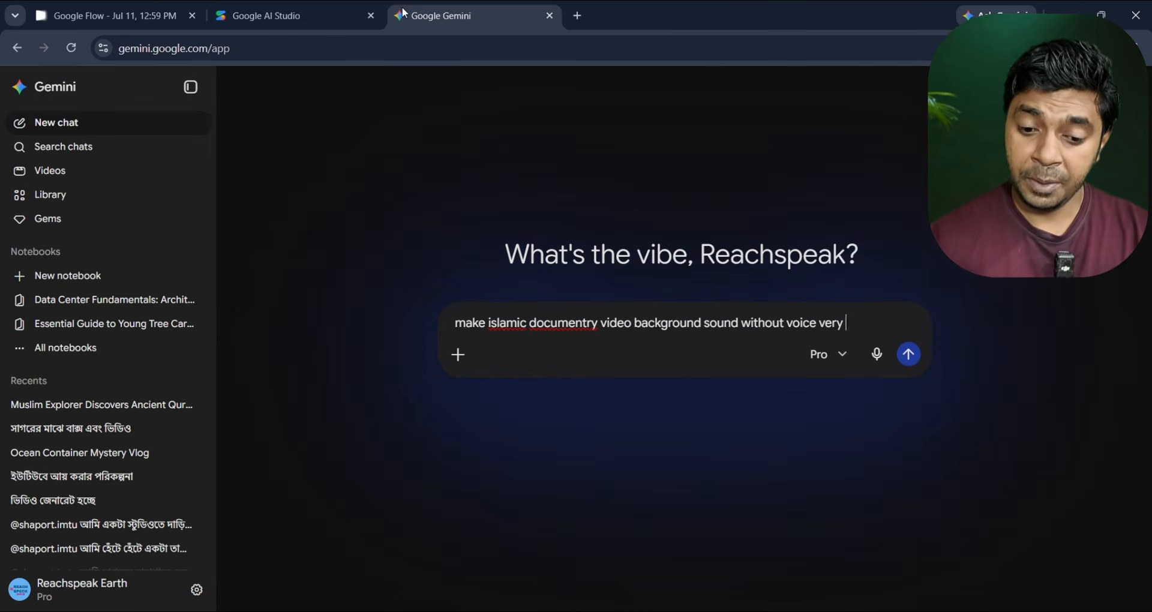
type("soft sou")
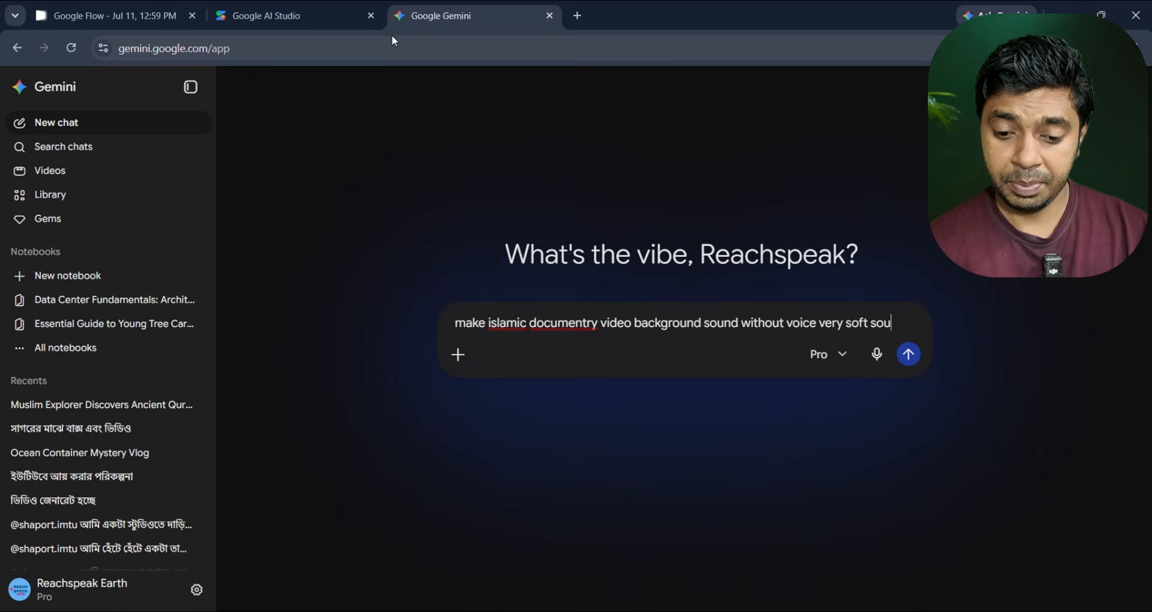
type("nd")
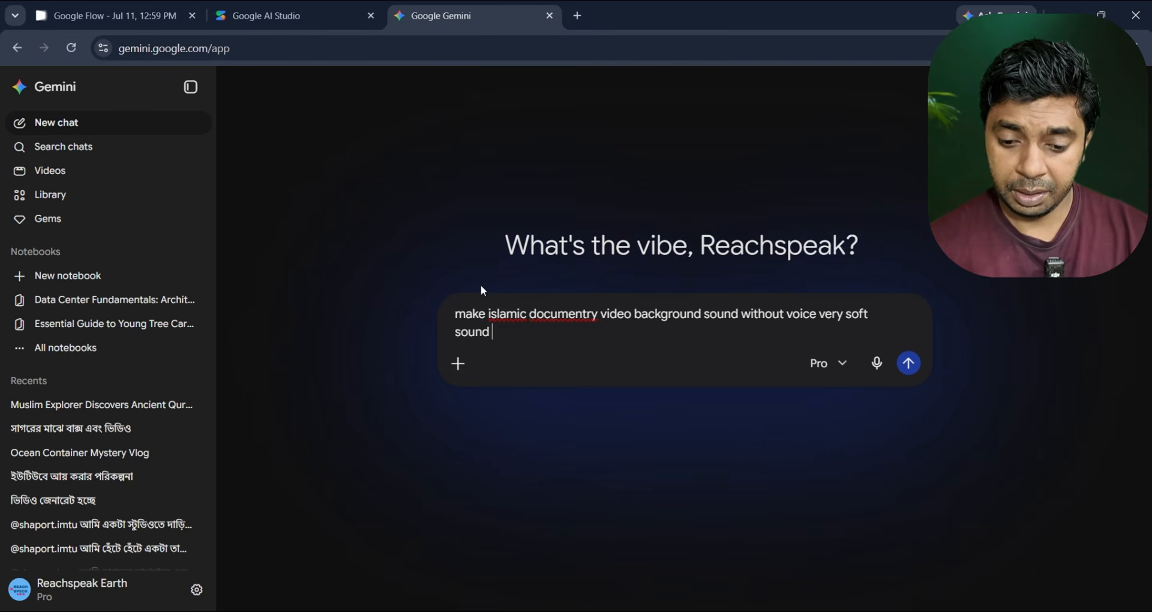
left_click(458, 377)
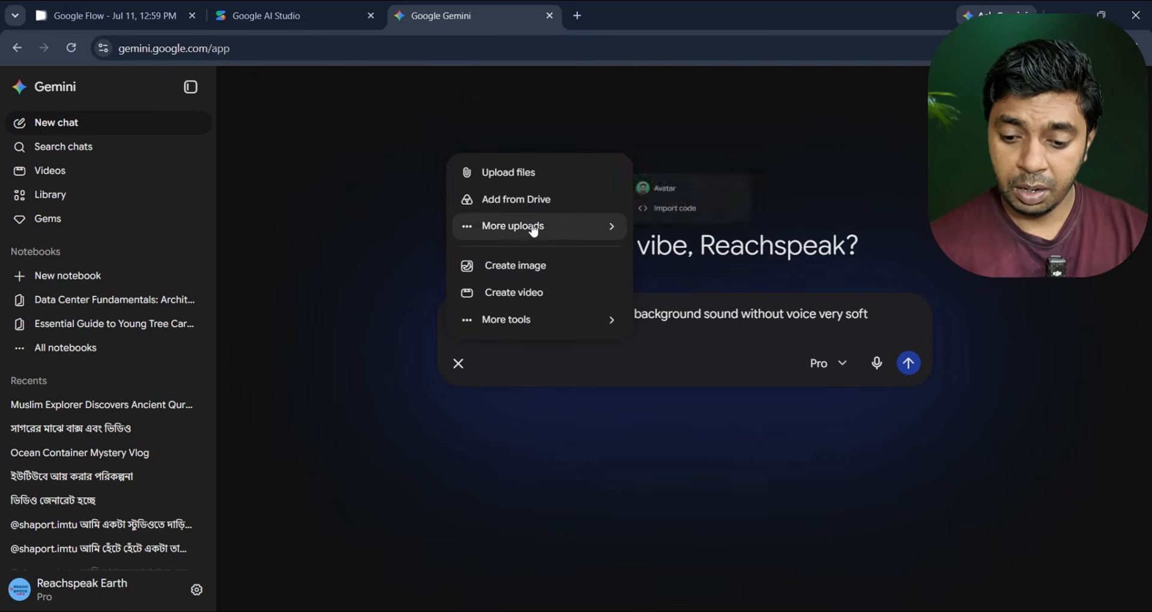
mouse_move(520, 323)
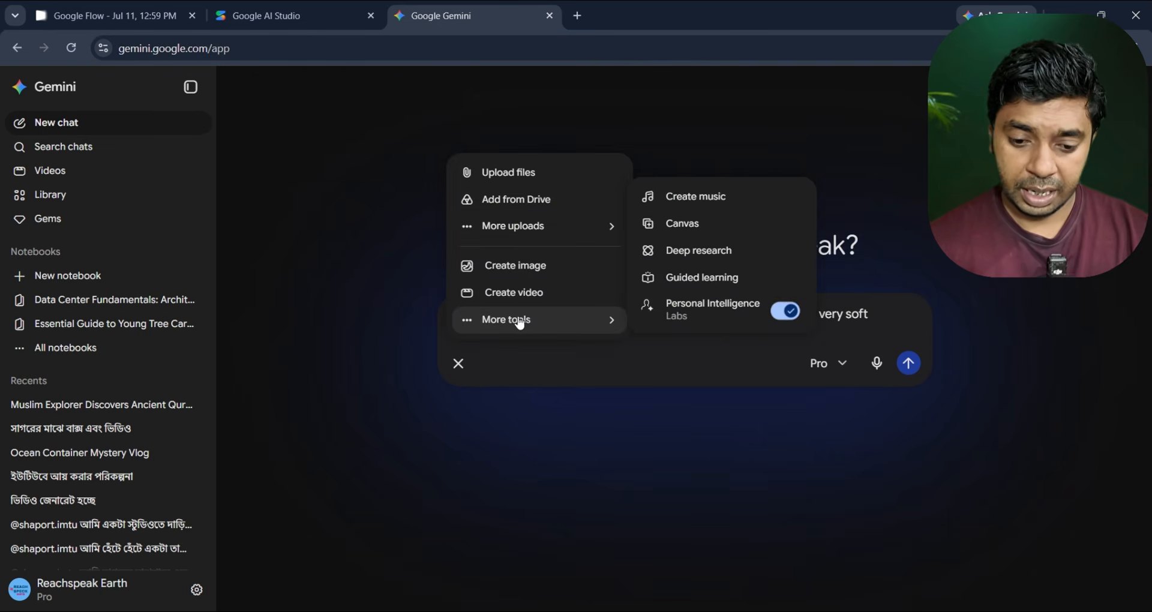
left_click(690, 197)
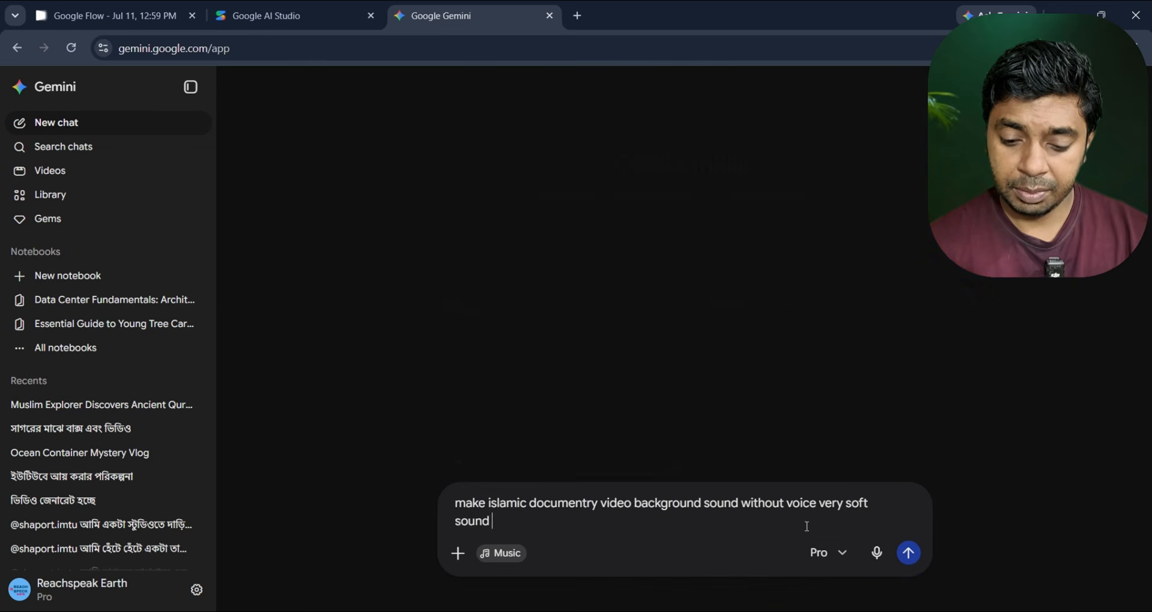
left_click(909, 553)
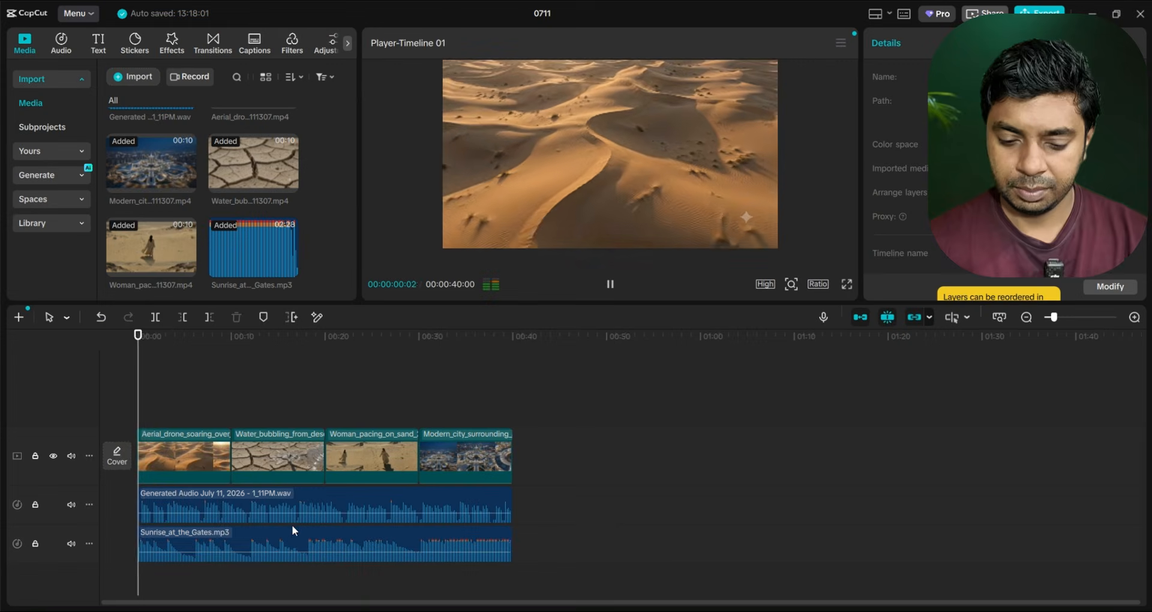
Step: In CapCut, lower the volume of Sunrise_at_the_Gates.mp3 and retrim it to skip its opening and end with the last clip
left_click_drag(295, 552, 297, 554)
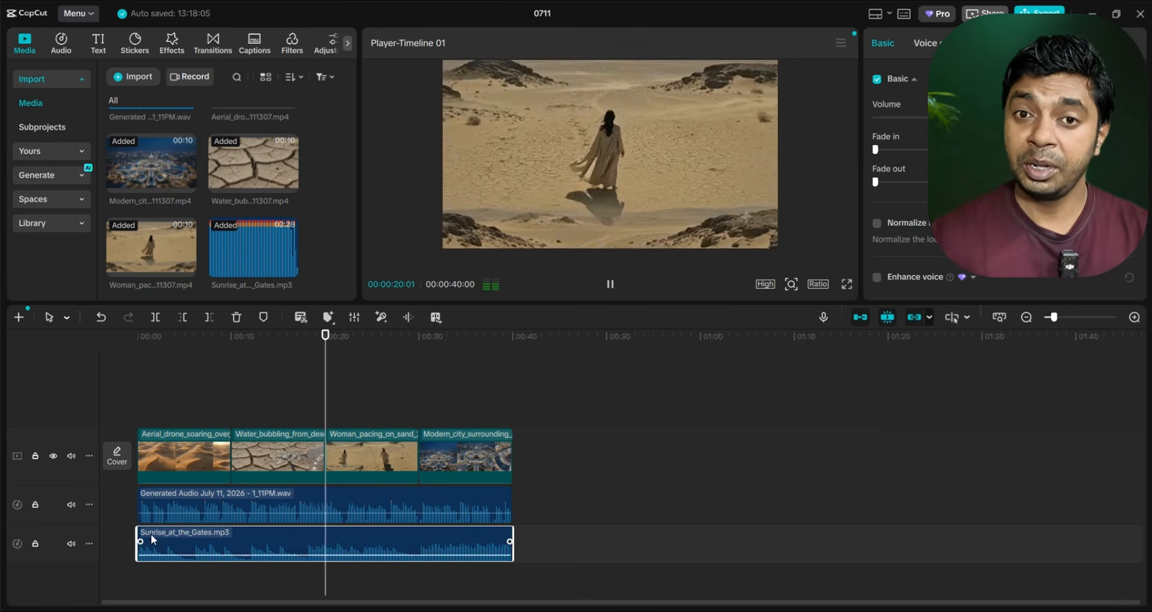
left_click_drag(138, 535, 178, 538)
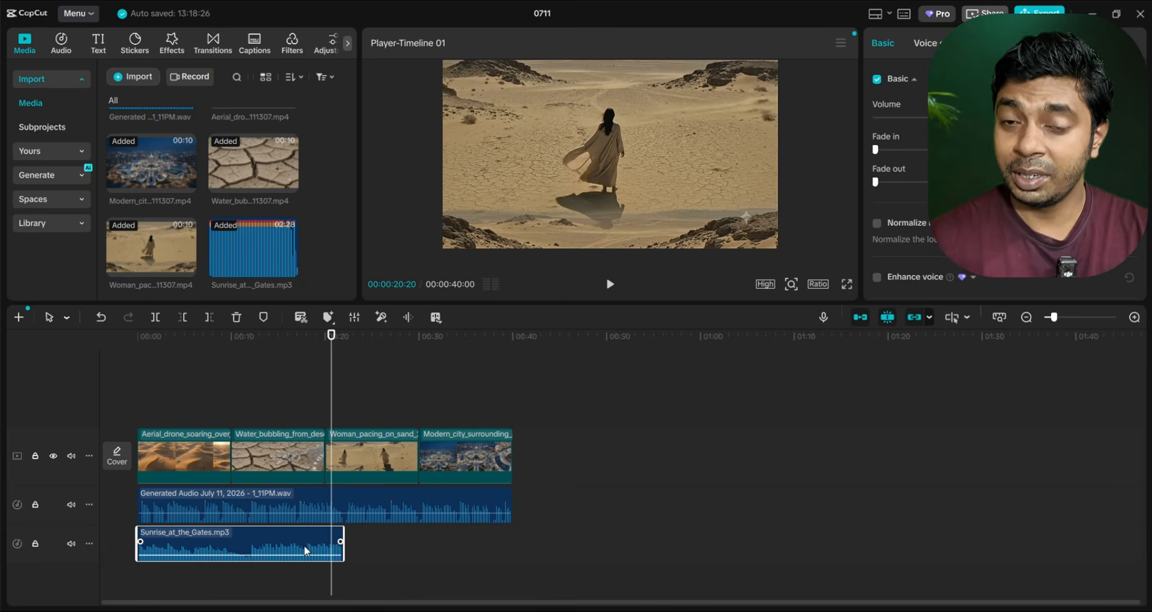
left_click_drag(344, 538, 511, 534)
Step: Play the complete edit from the beginning and open the export settings
left_click_drag(150, 343, 57, 344)
key("space")
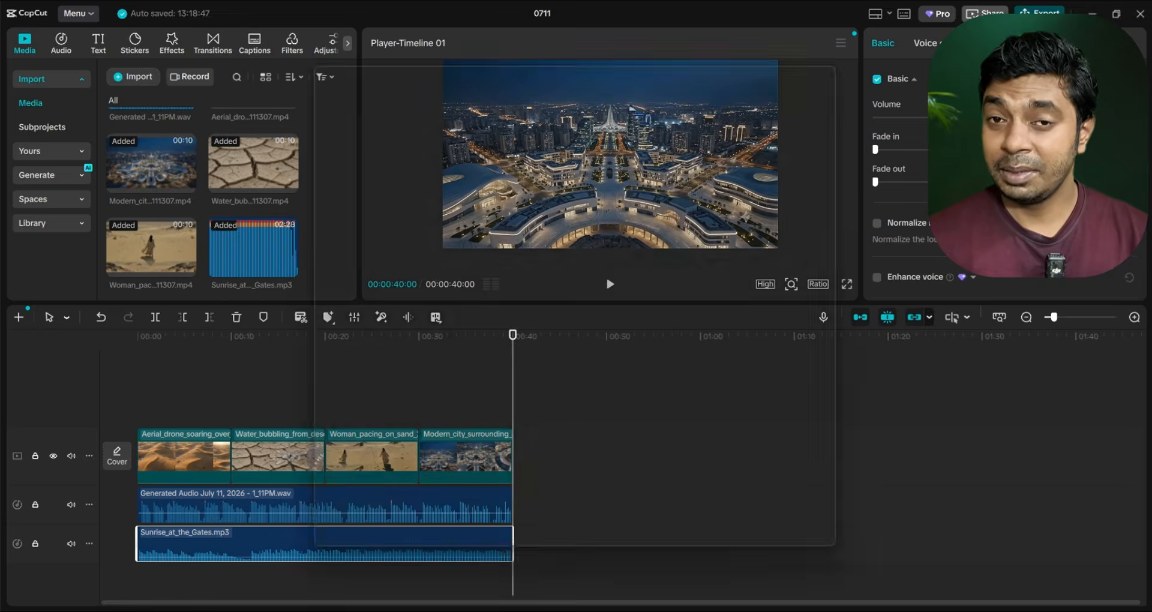
key("ctrl+e")
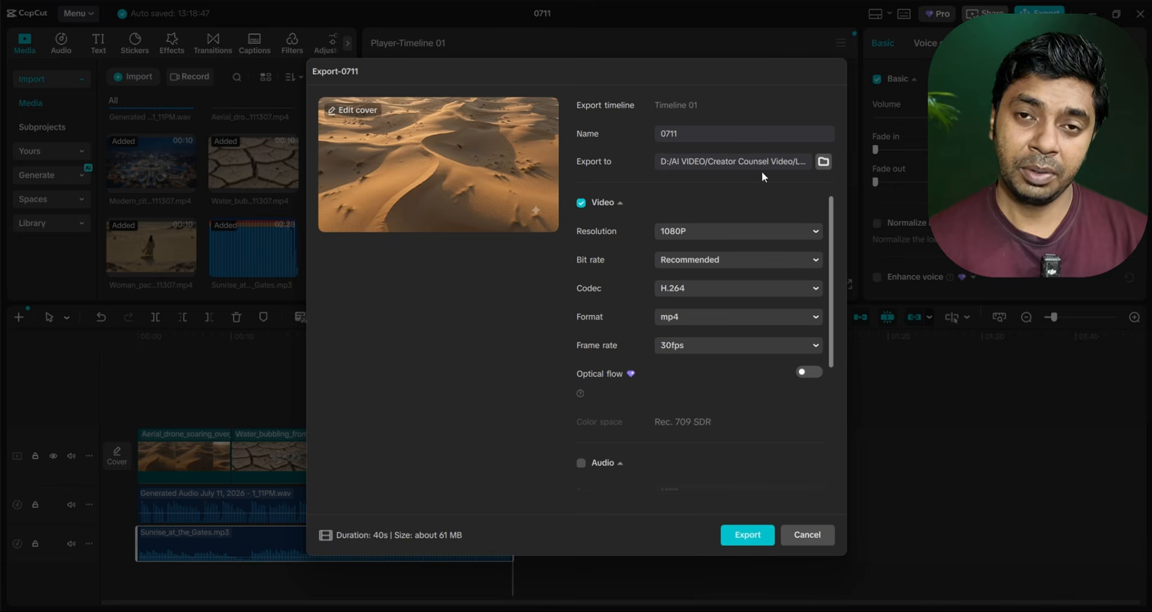